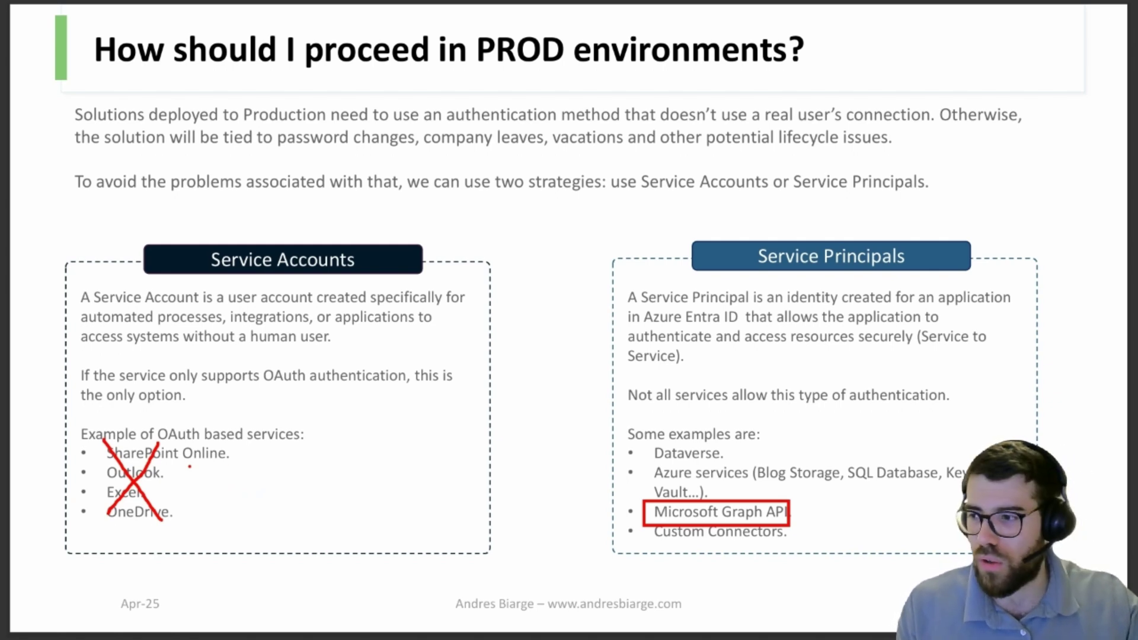
# - Erase the pen annotations from the current slide
pyautogui.press('e')
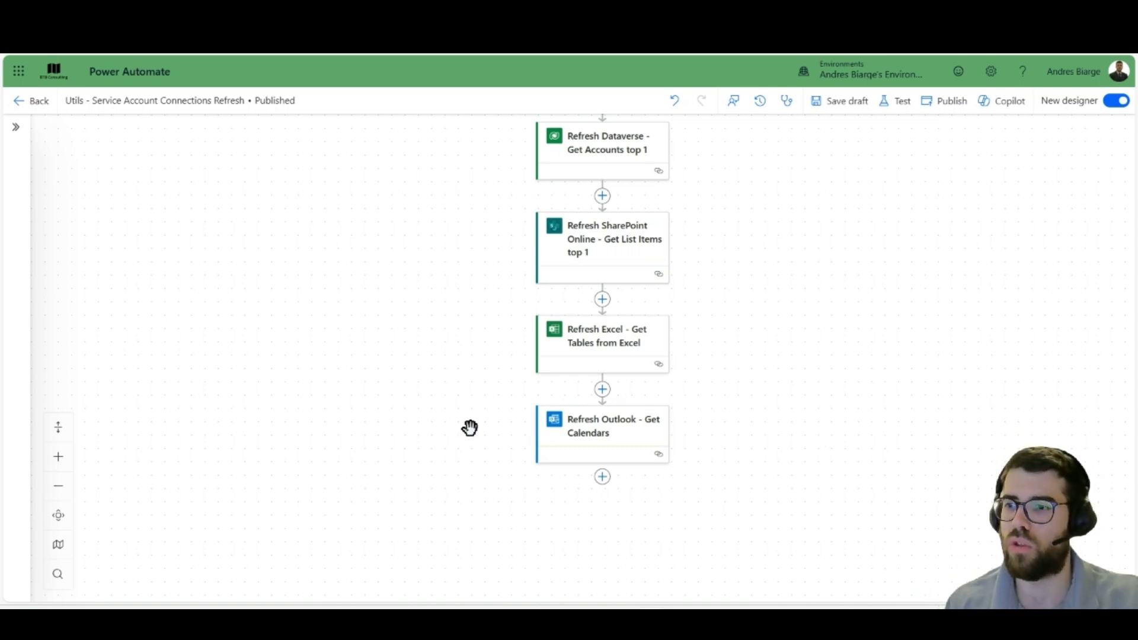
pyautogui.click(564, 438)
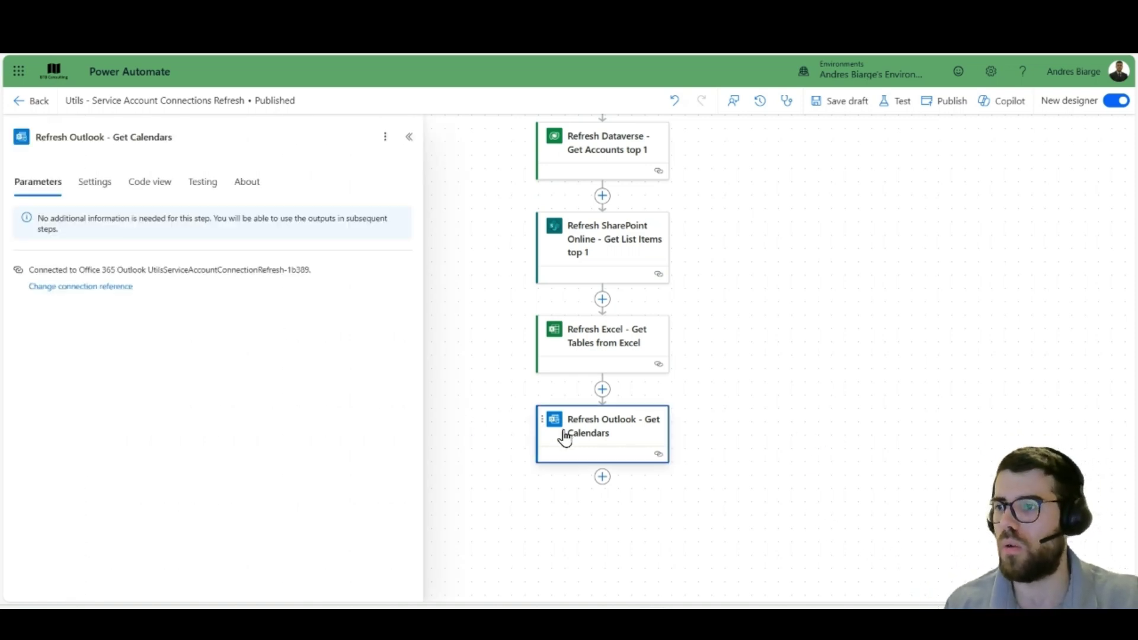
pyautogui.click(63, 289)
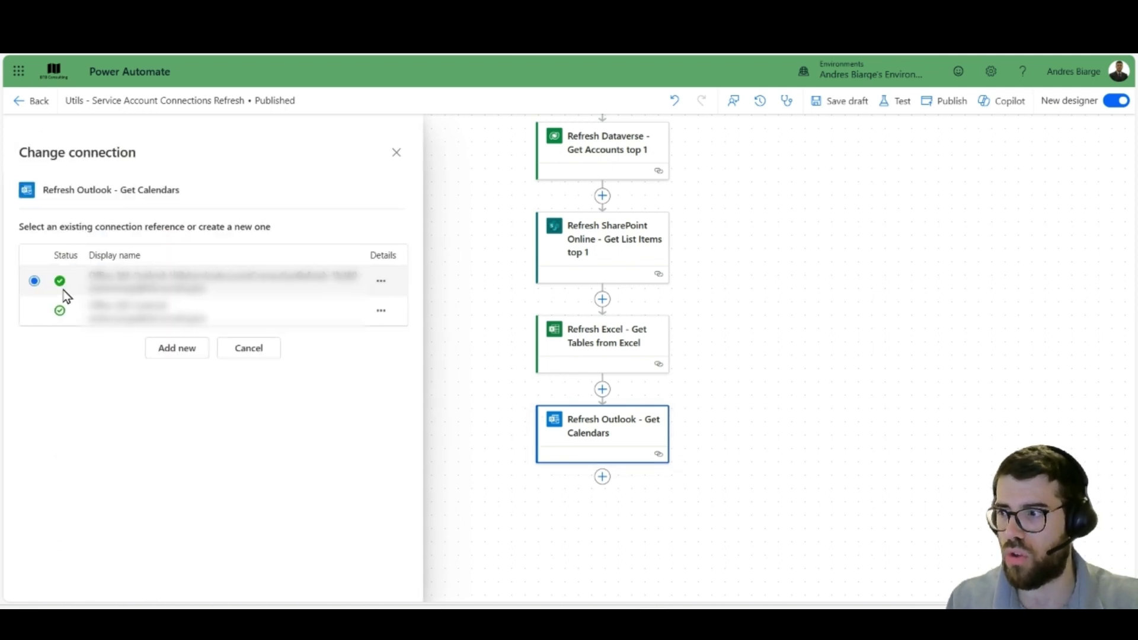
pyautogui.click(173, 354)
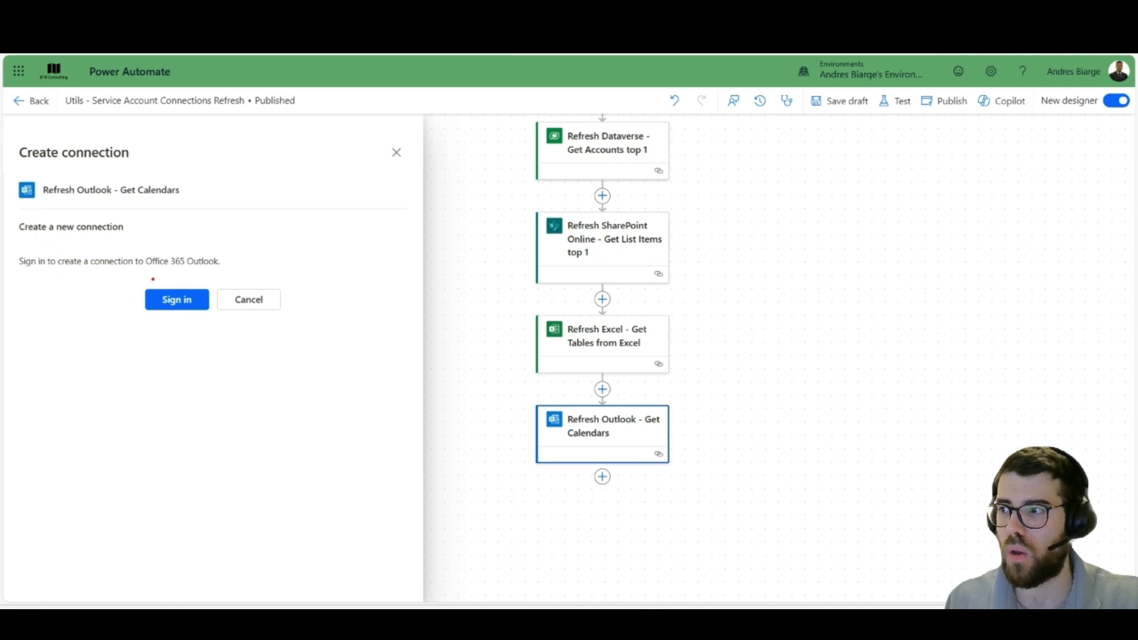
pyautogui.moveTo(22, 273); pyautogui.dragTo(217, 270)
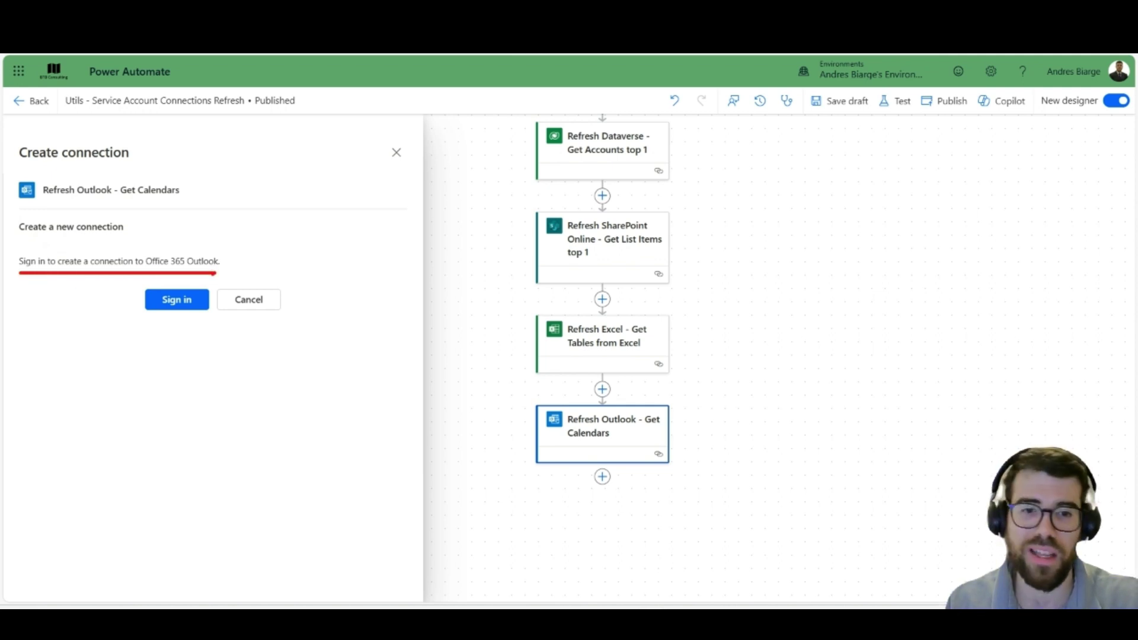
pyautogui.moveTo(170, 320); pyautogui.dragTo(165, 364)
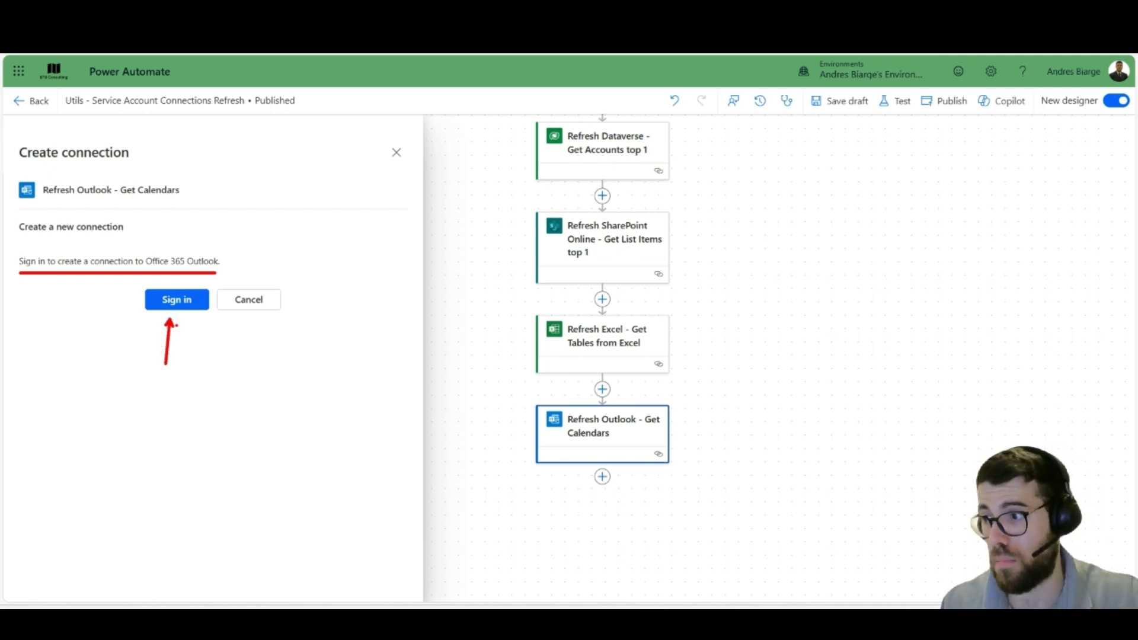
pyautogui.click(183, 300)
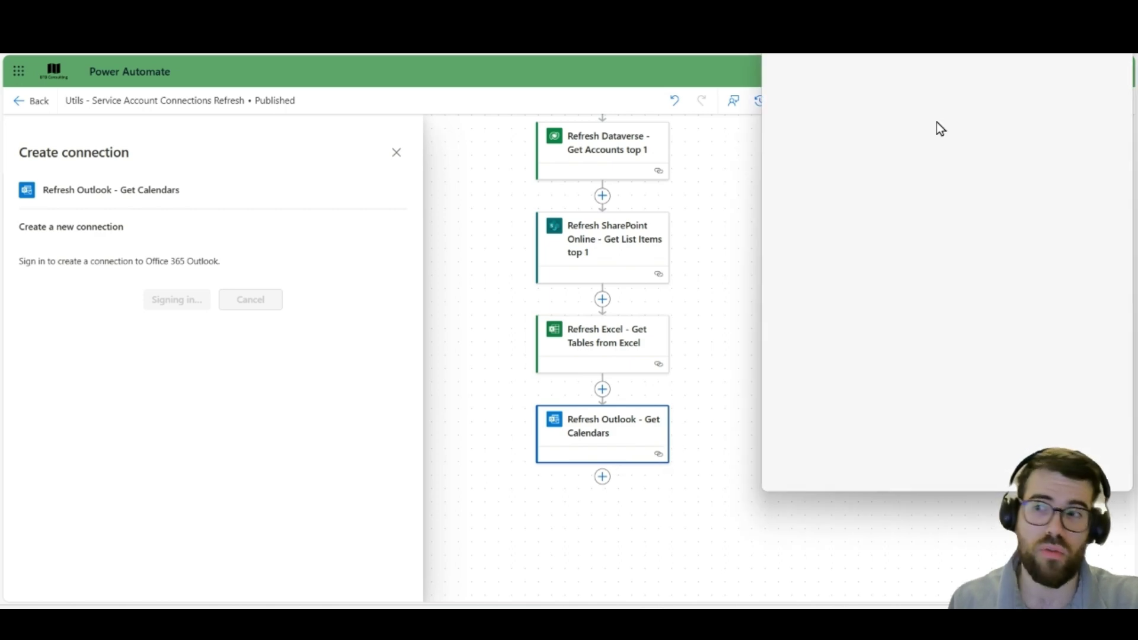
pyautogui.moveTo(898, 53); pyautogui.dragTo(729, 152)
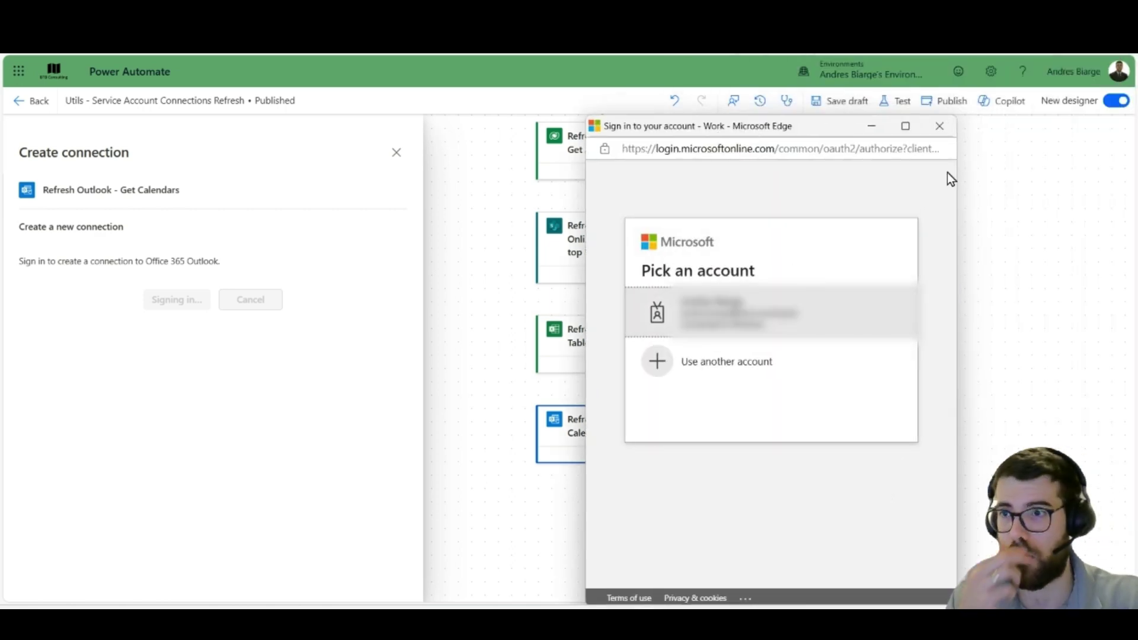
pyautogui.click(940, 126)
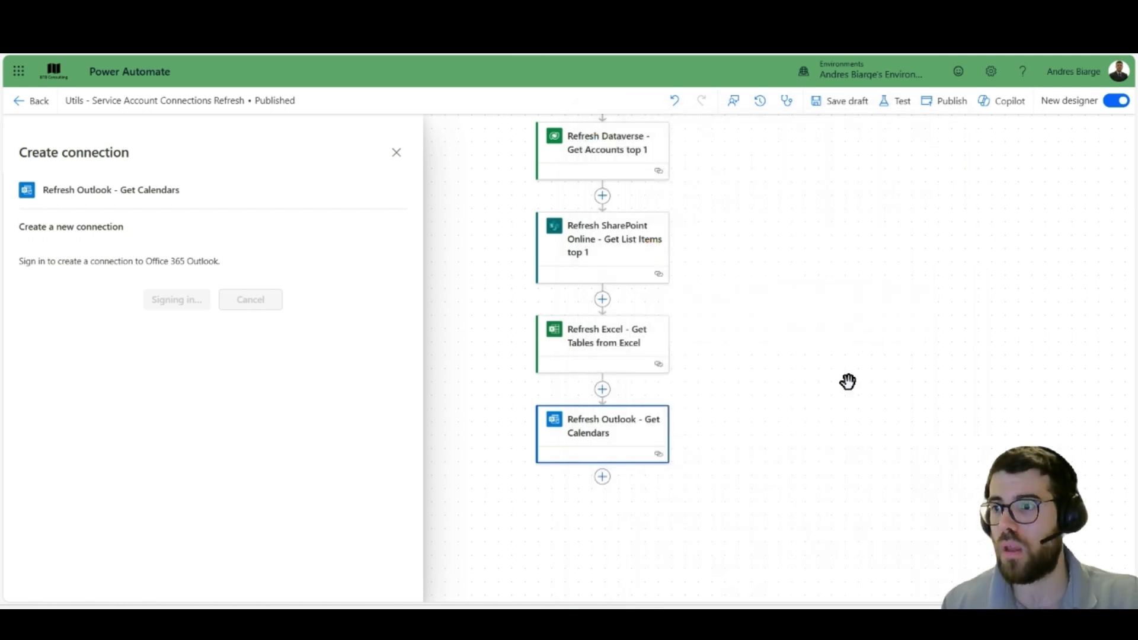
# - Add a Microsoft Dataverse 'Add a new row' action for the Accounts table after the Outlook step
pyautogui.click(602, 476)
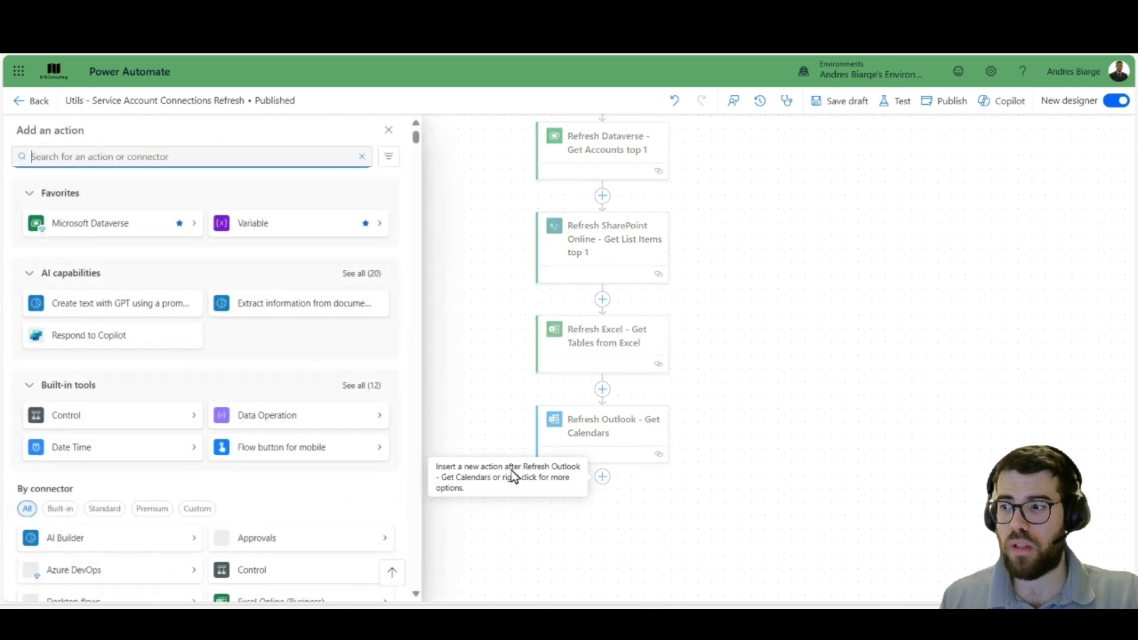
pyautogui.click(86, 223)
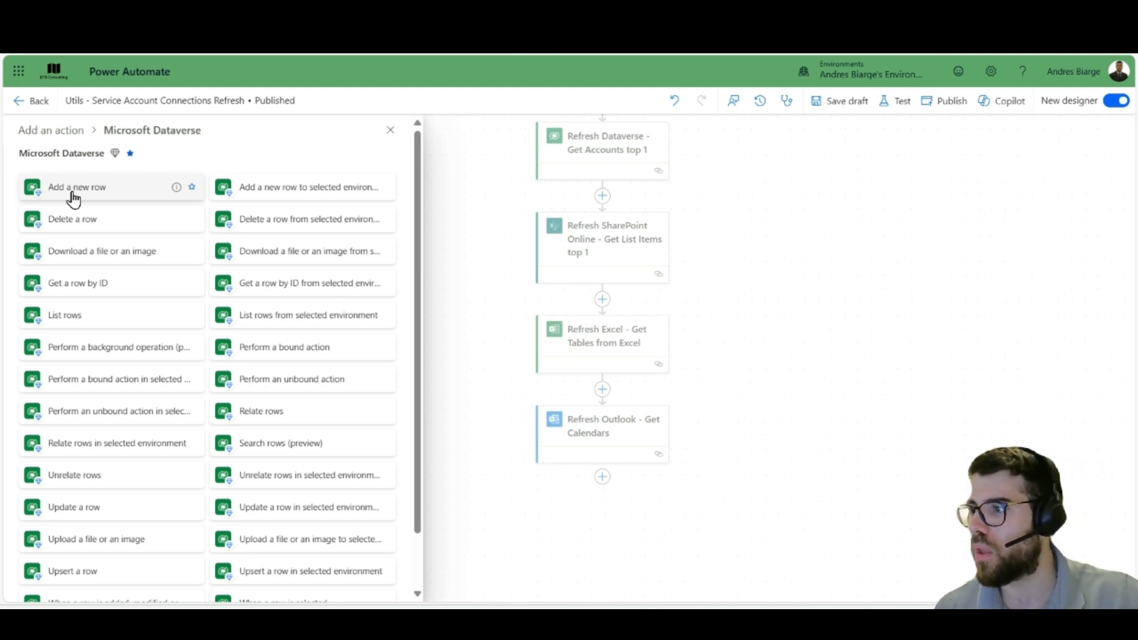
pyautogui.click(73, 189)
pyautogui.click(263, 240)
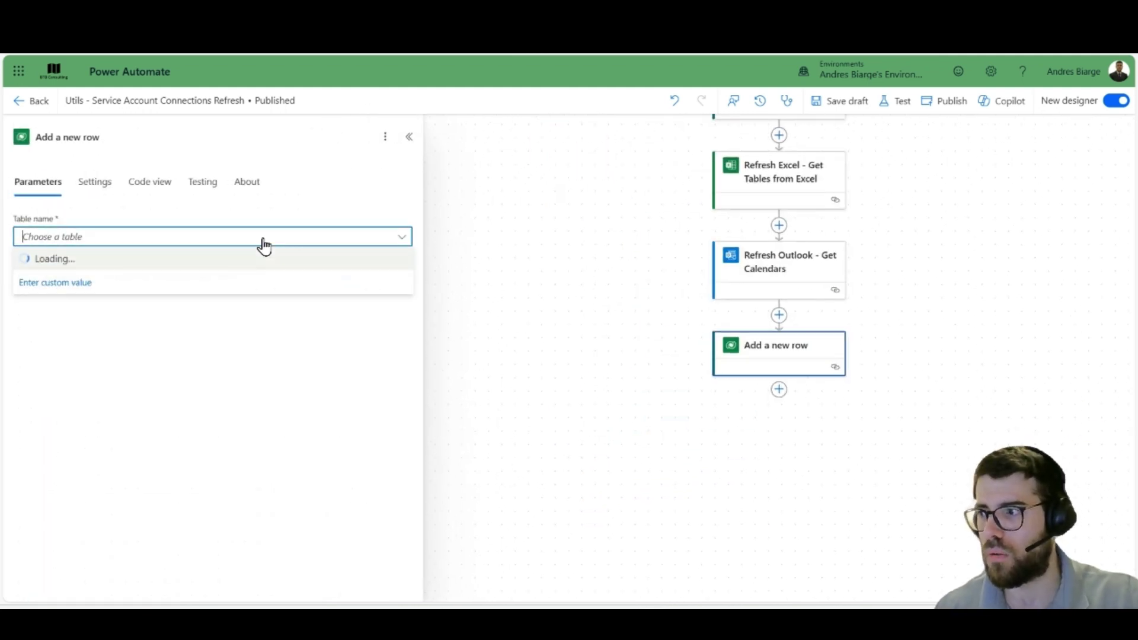
pyautogui.click(496, 76)
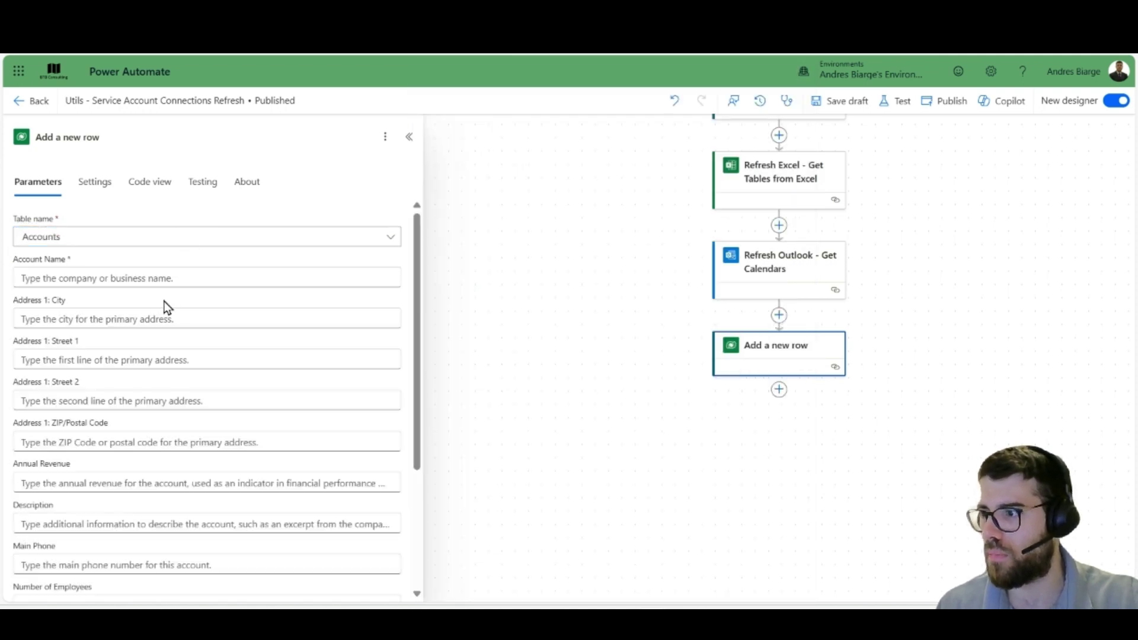
# - Set Account Name to 'Outlook' and start adding a new connection reference
pyautogui.click(157, 278)
pyautogui.write('Outlook')
pyautogui.scroll(-3, 153, 449)
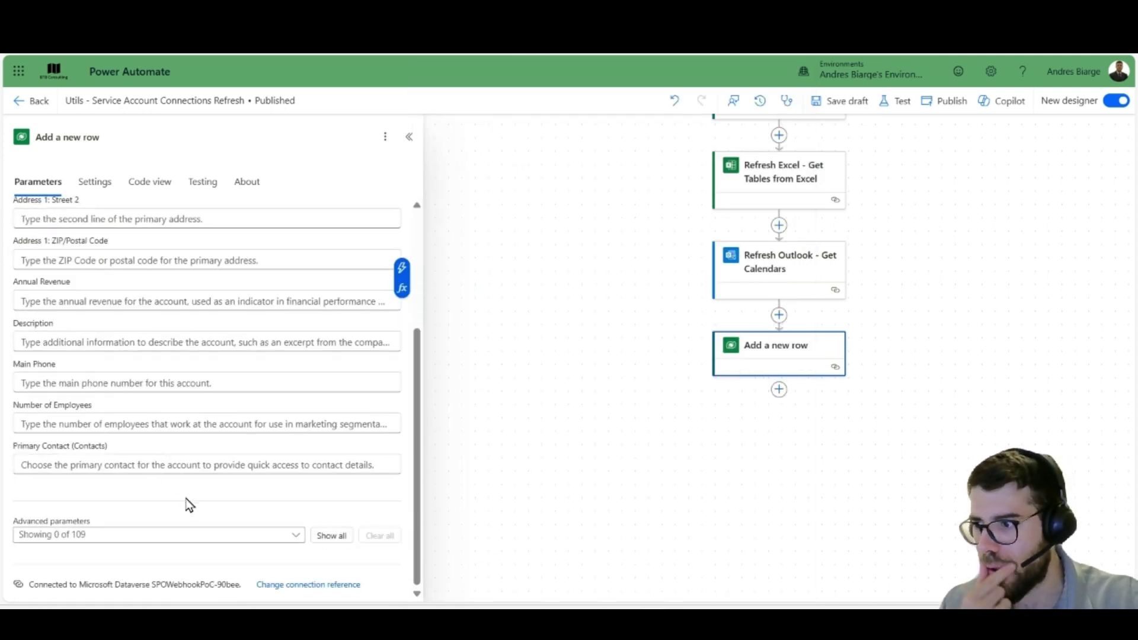
pyautogui.click(289, 588)
pyautogui.click(165, 486)
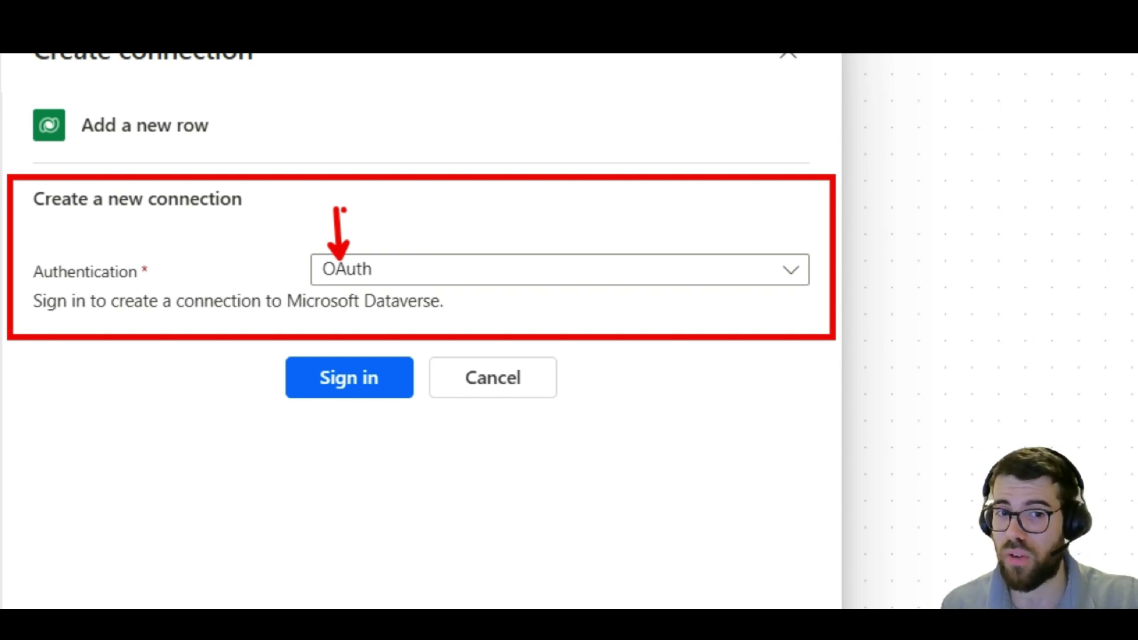
# - Set the new Dataverse connection's authentication type to Service principal
pyautogui.click(339, 270)
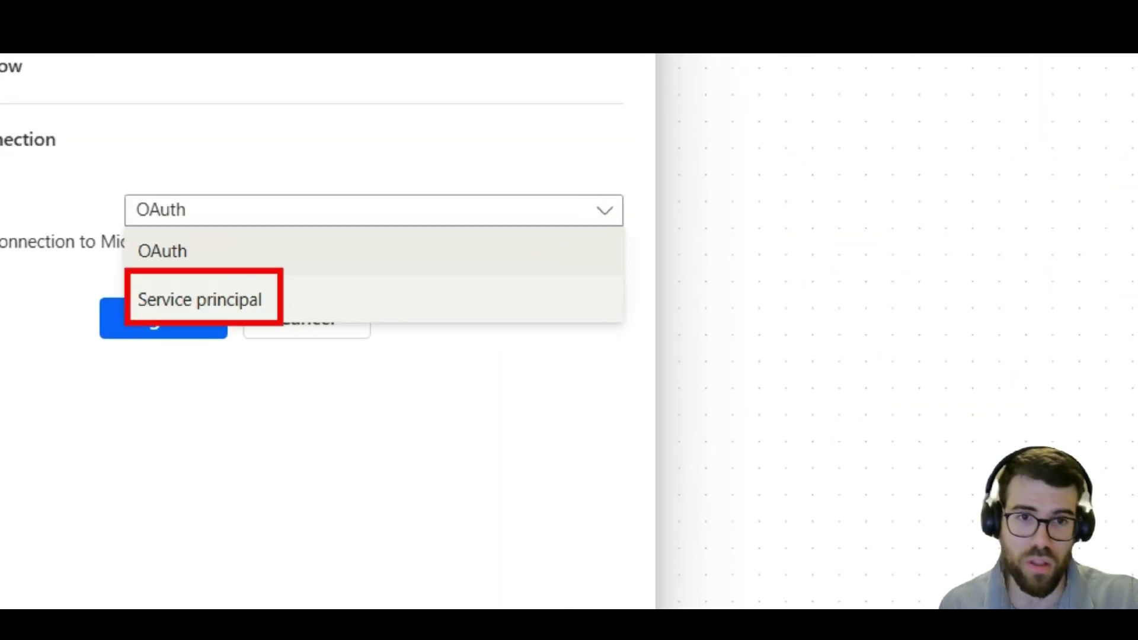
pyautogui.click(257, 299)
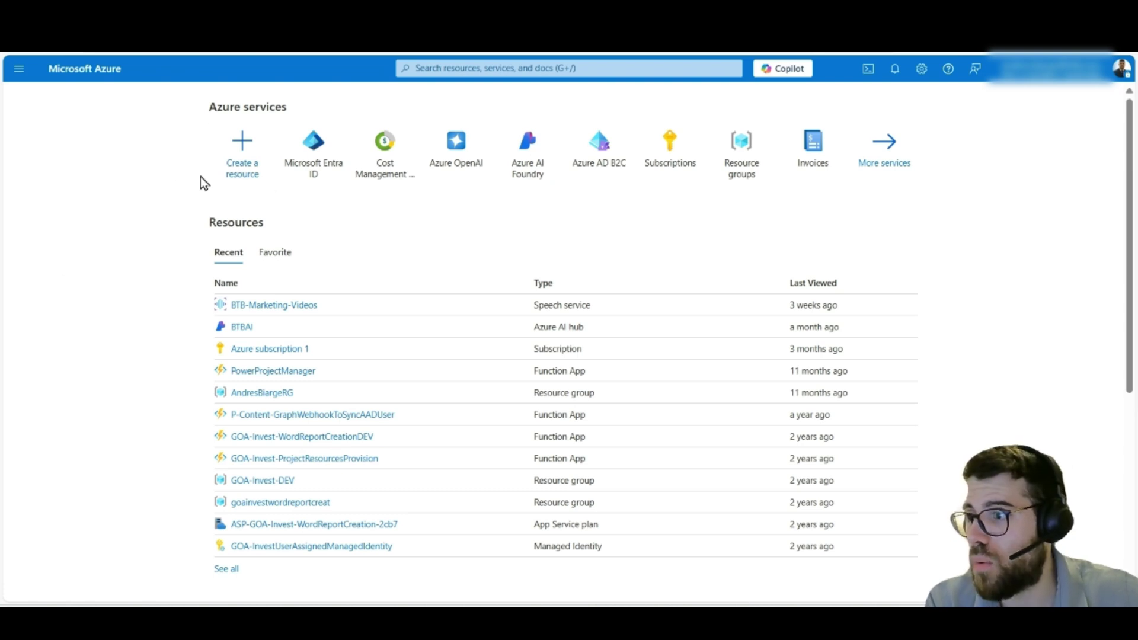
# - In Microsoft Entra ID, open the first owned app registration from App registrations
pyautogui.click(309, 162)
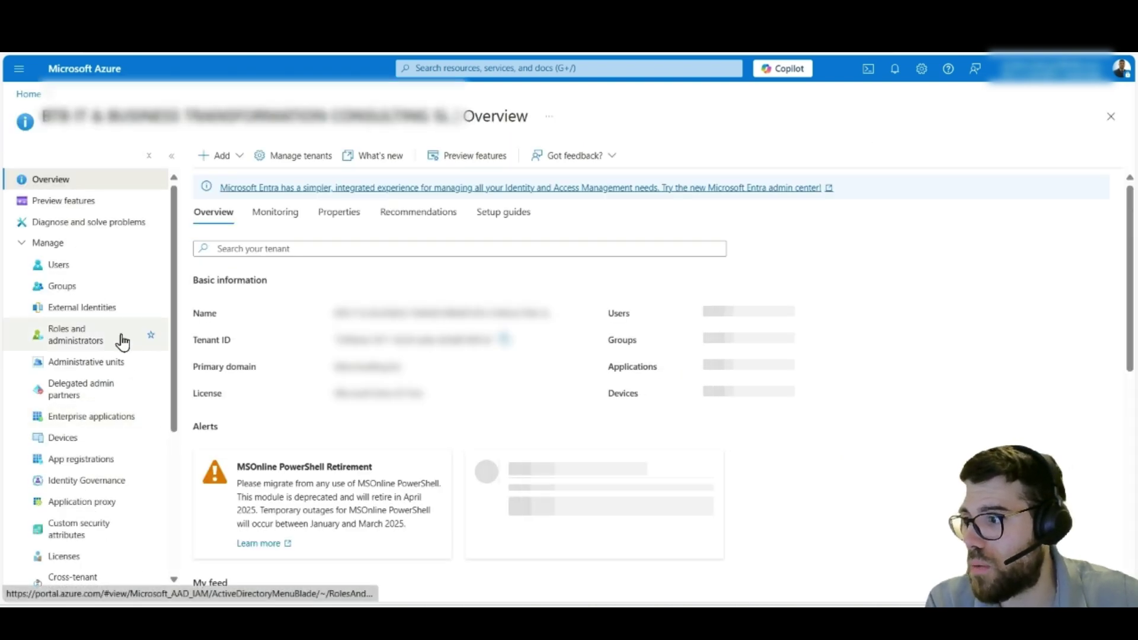
pyautogui.click(74, 461)
pyautogui.click(324, 252)
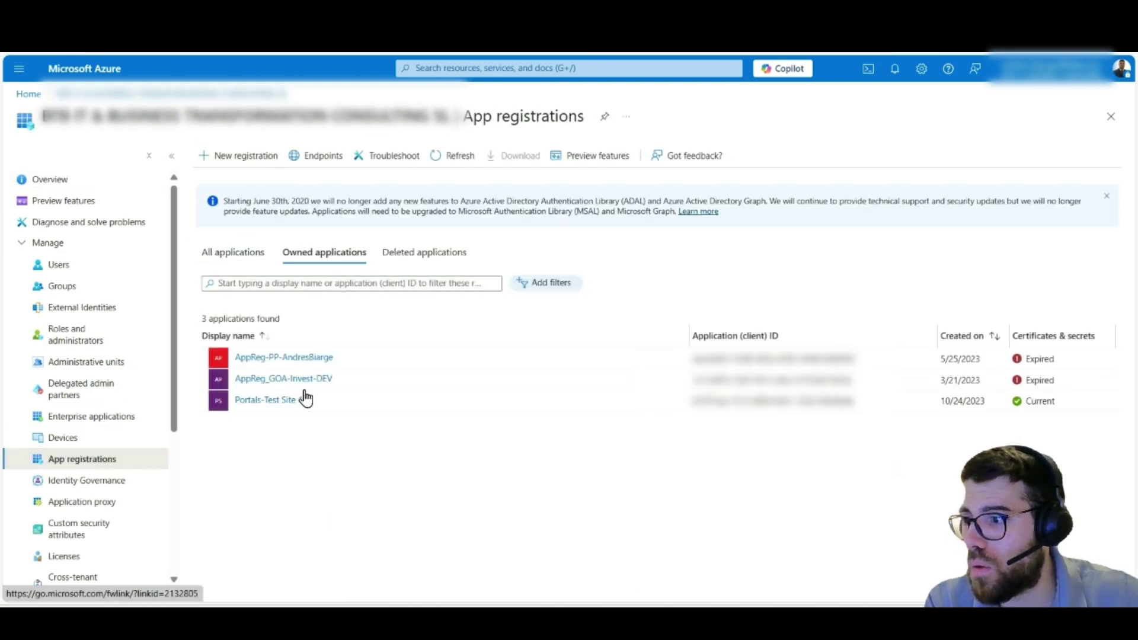
pyautogui.click(302, 361)
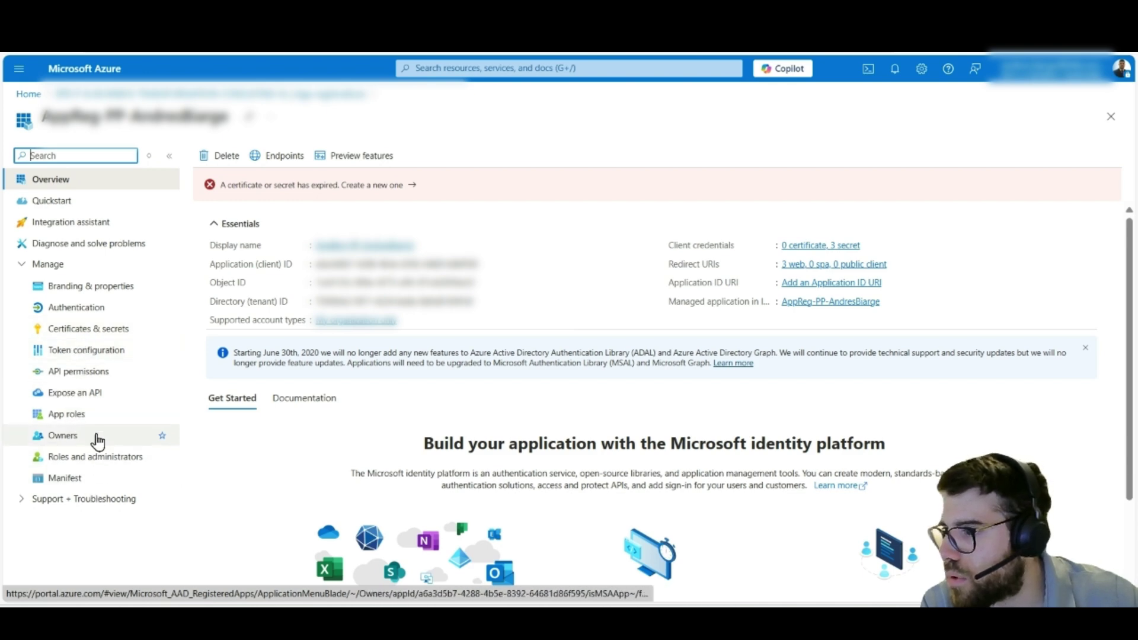
# - Review the app's API permissions, then open Add a permission to browse the Microsoft APIs
pyautogui.click(90, 372)
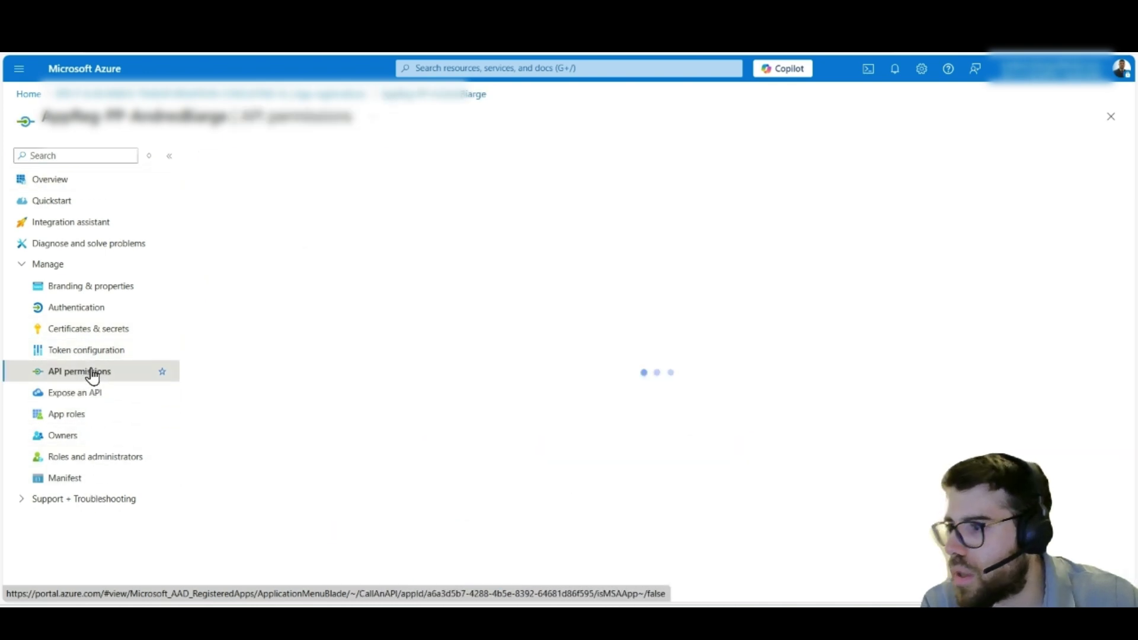
pyautogui.scroll(-1, 599, 419)
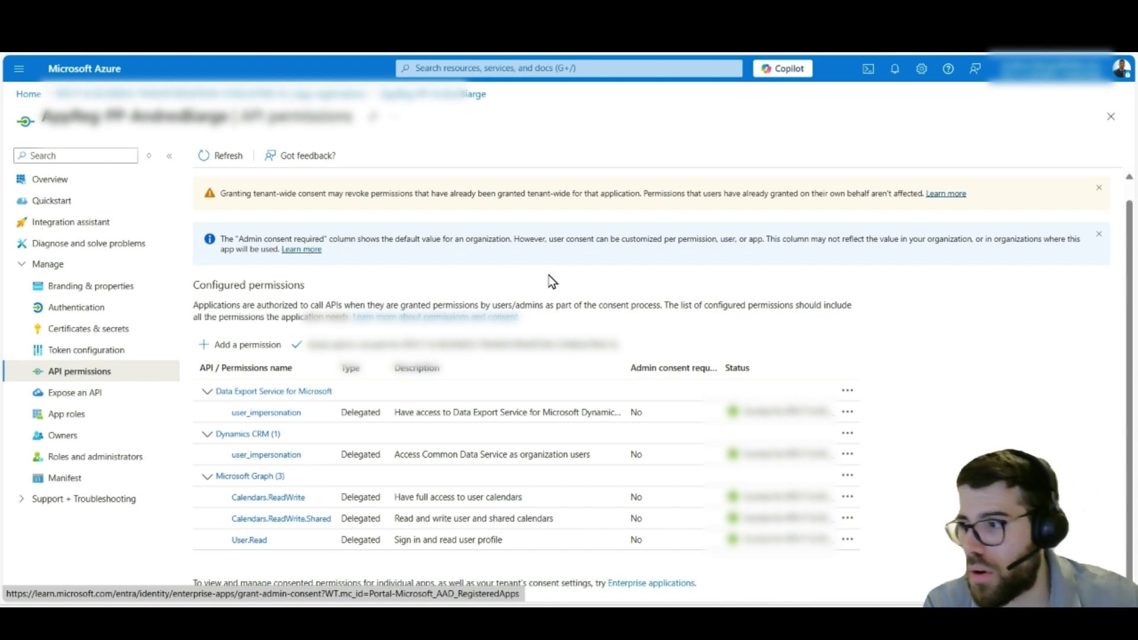
pyautogui.click(252, 348)
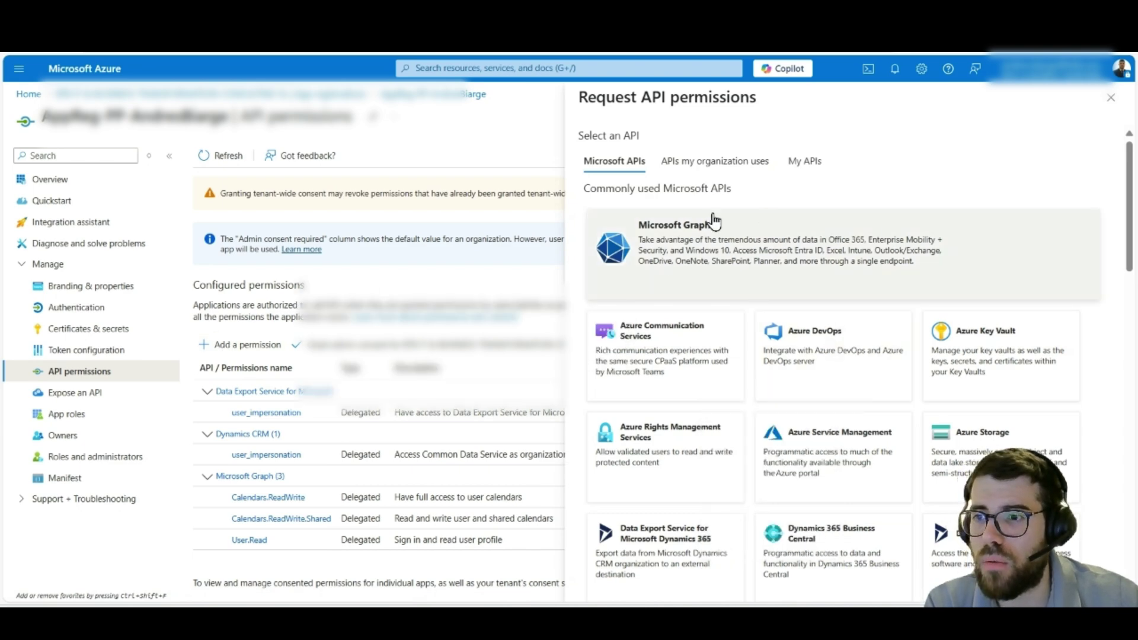
pyautogui.scroll(-5, 851, 358)
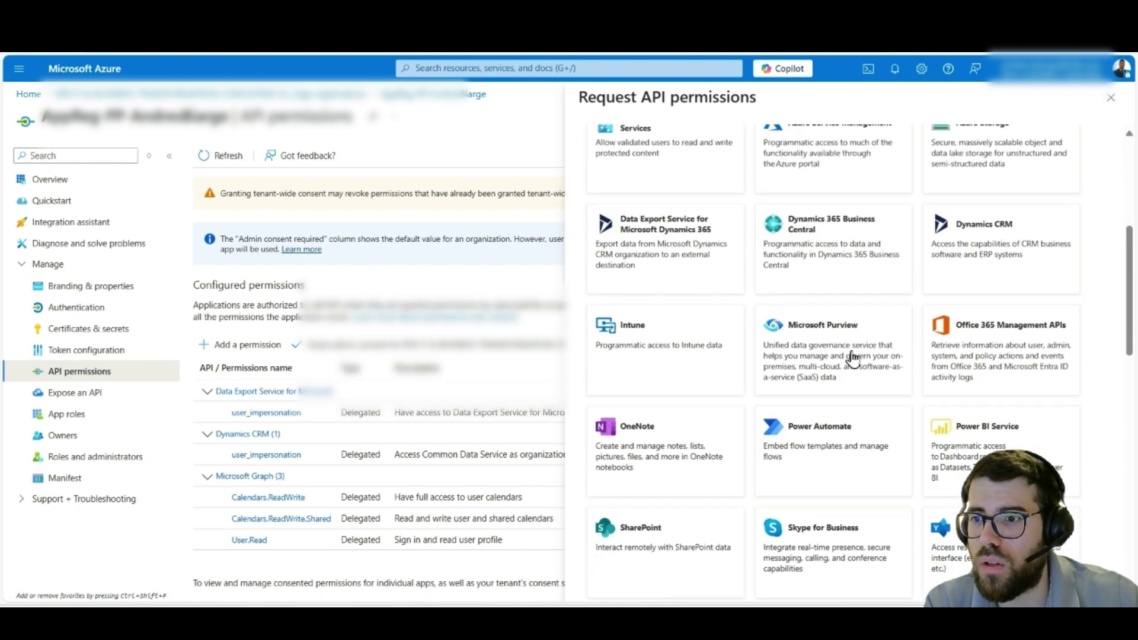
pyautogui.scroll(-10, 851, 358)
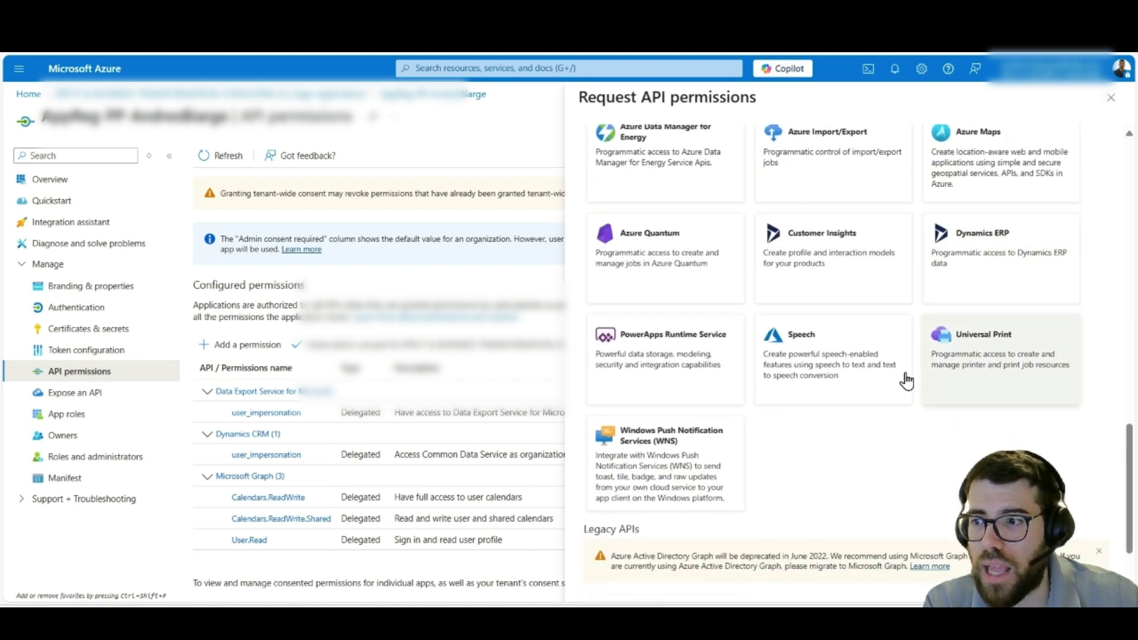
pyautogui.scroll(3, 907, 379)
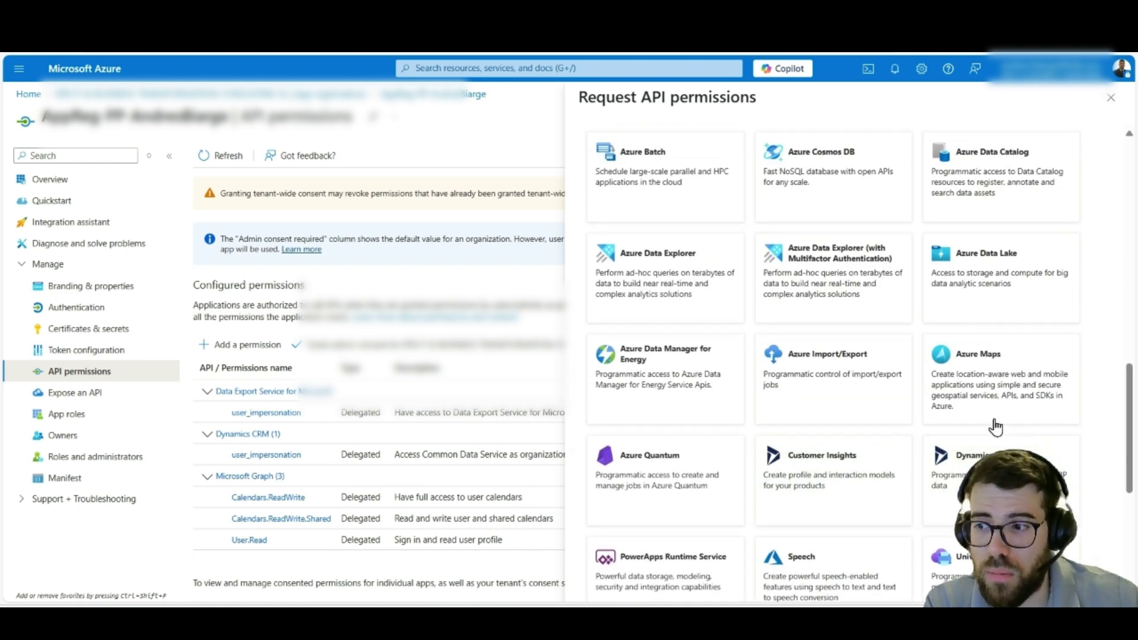
pyautogui.scroll(4, 907, 422)
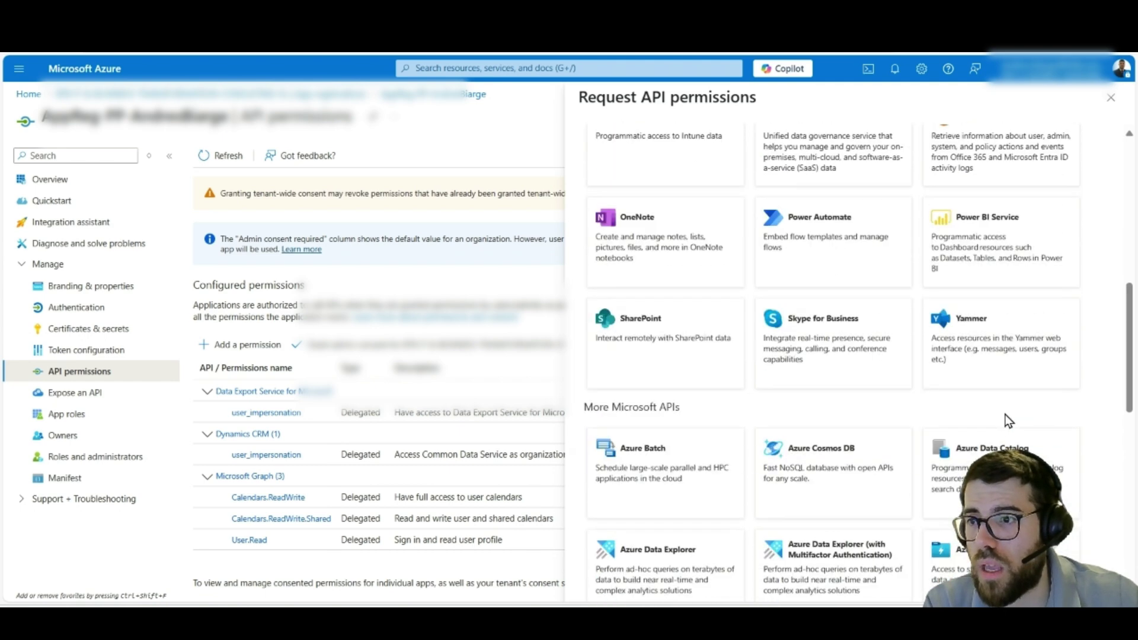
pyautogui.scroll(5, 1006, 420)
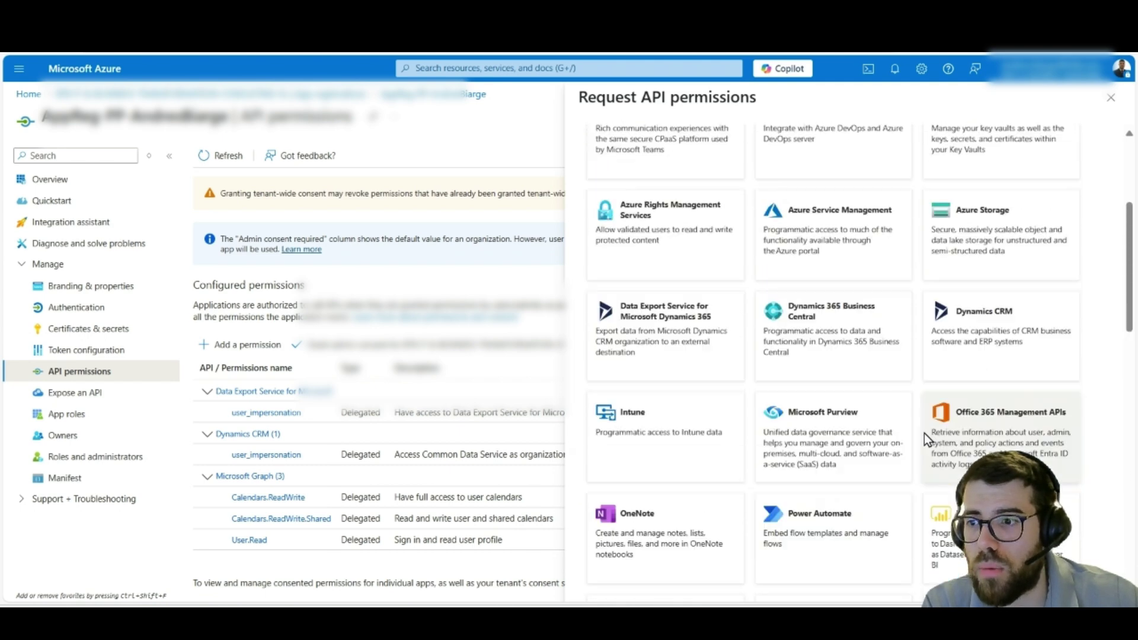
pyautogui.scroll(4, 925, 434)
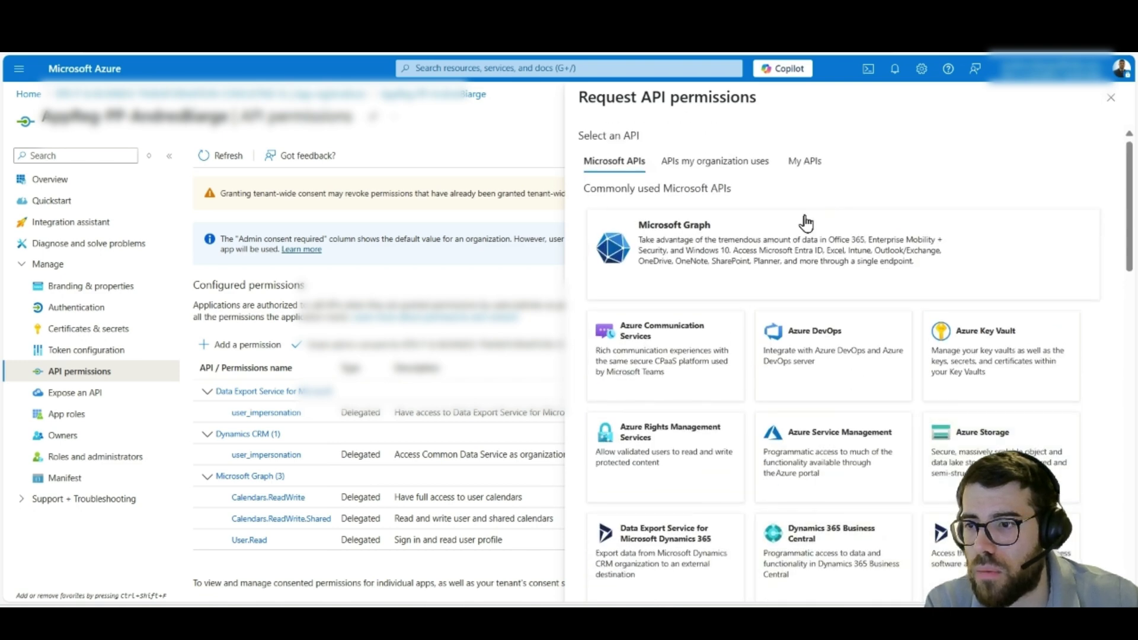
# - Choose Microsoft Graph and select Application permissions after comparing them with Delegated permissions
pyautogui.click(690, 250)
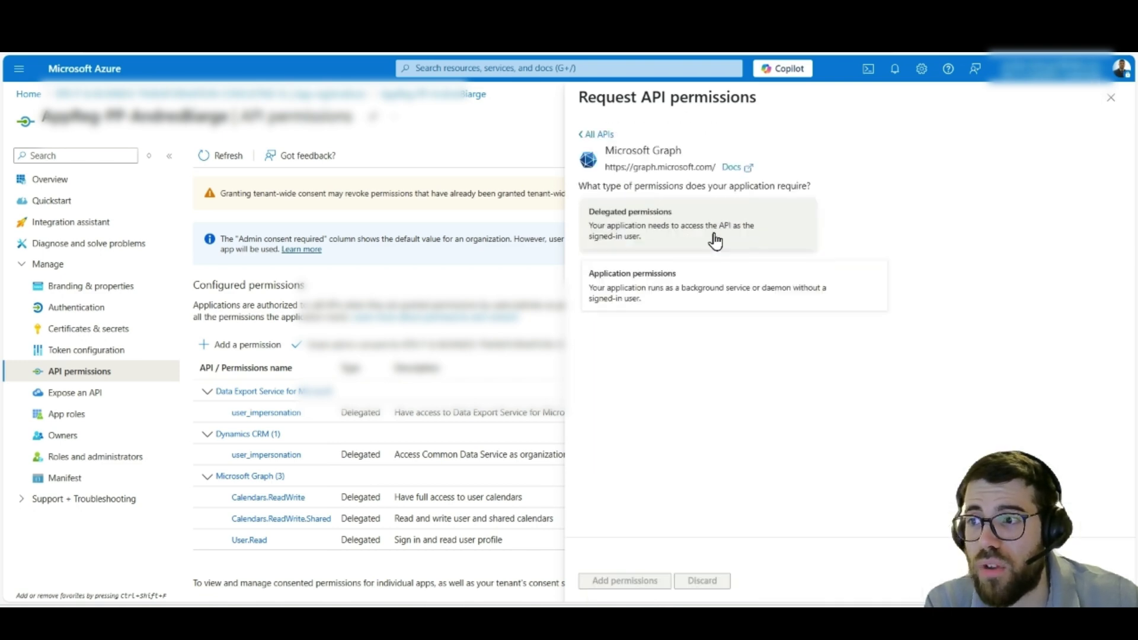
pyautogui.click(758, 309)
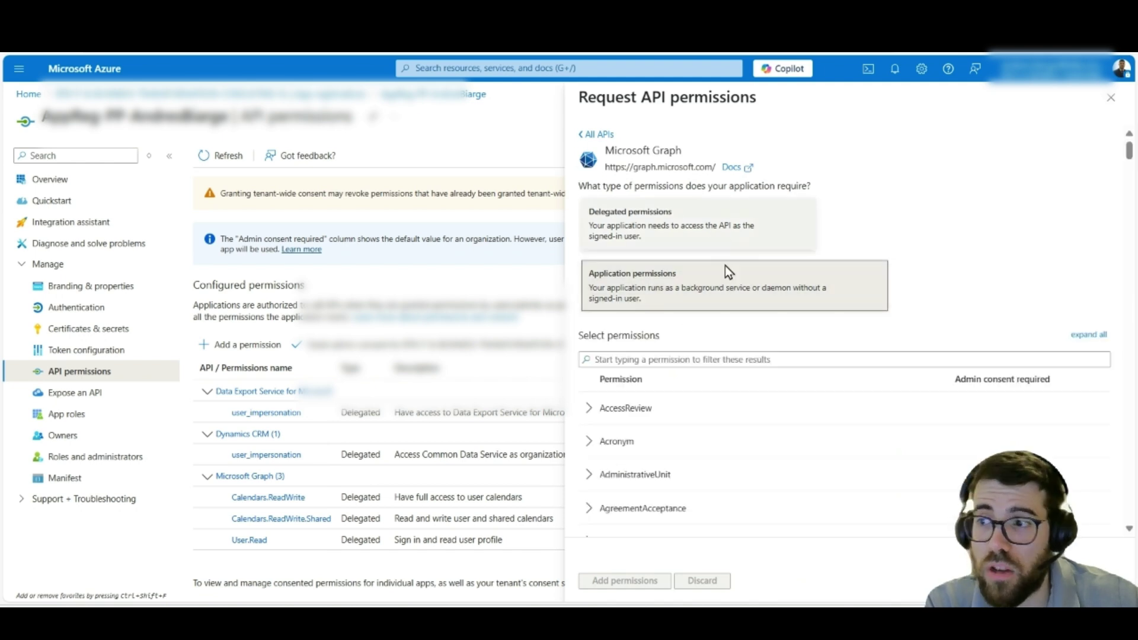
pyautogui.click(699, 232)
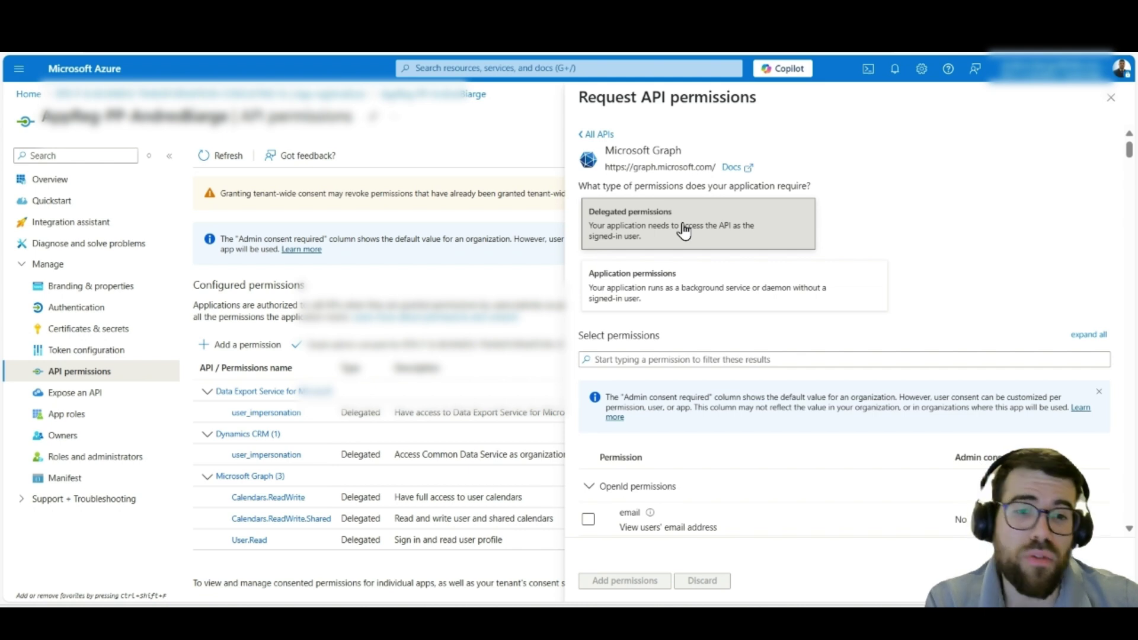
pyautogui.click(674, 282)
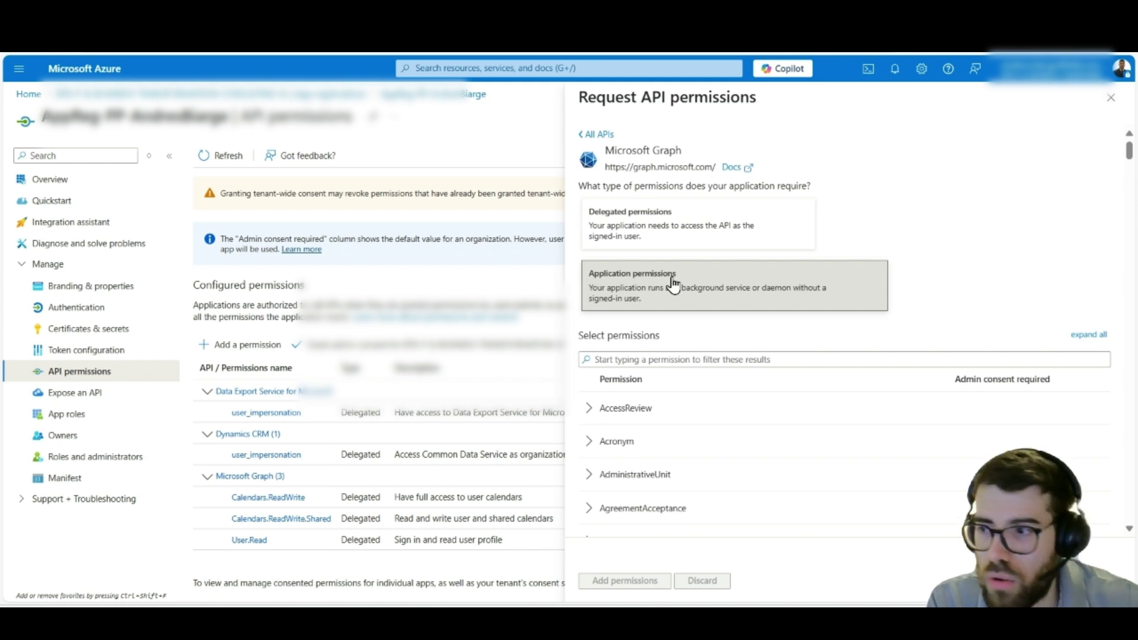
pyautogui.click(678, 358)
pyautogui.scroll(-10, 716, 423)
pyautogui.scroll(-15, 716, 423)
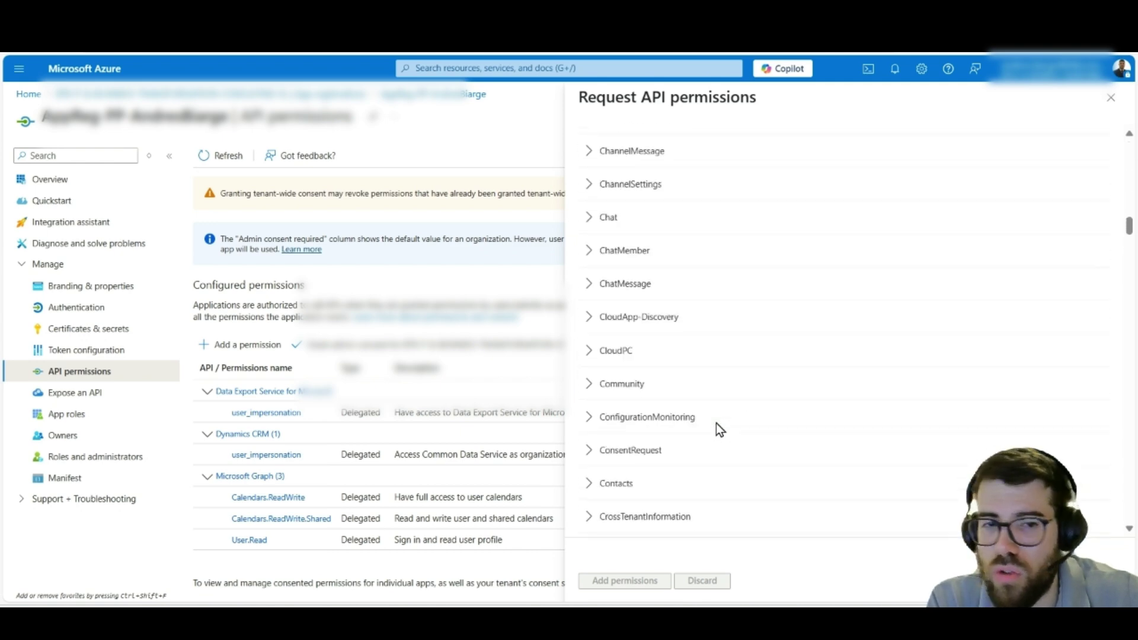
pyautogui.scroll(20, 716, 423)
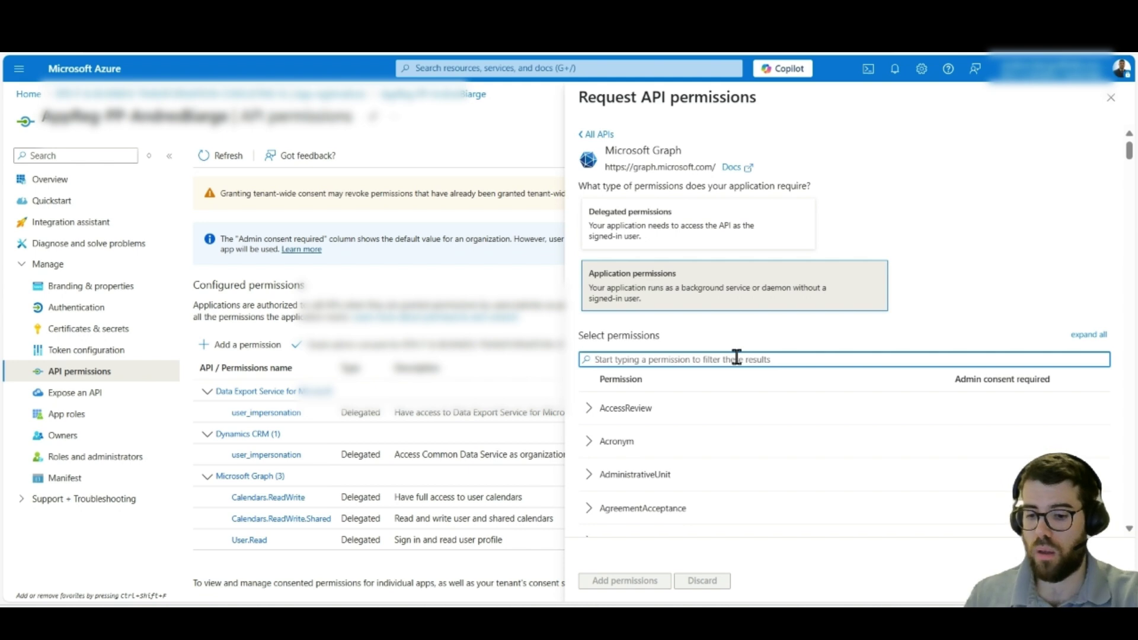
# - Filter the Graph permissions by 'site' and expand the Sites group to show Sites.Selected
pyautogui.write('site')
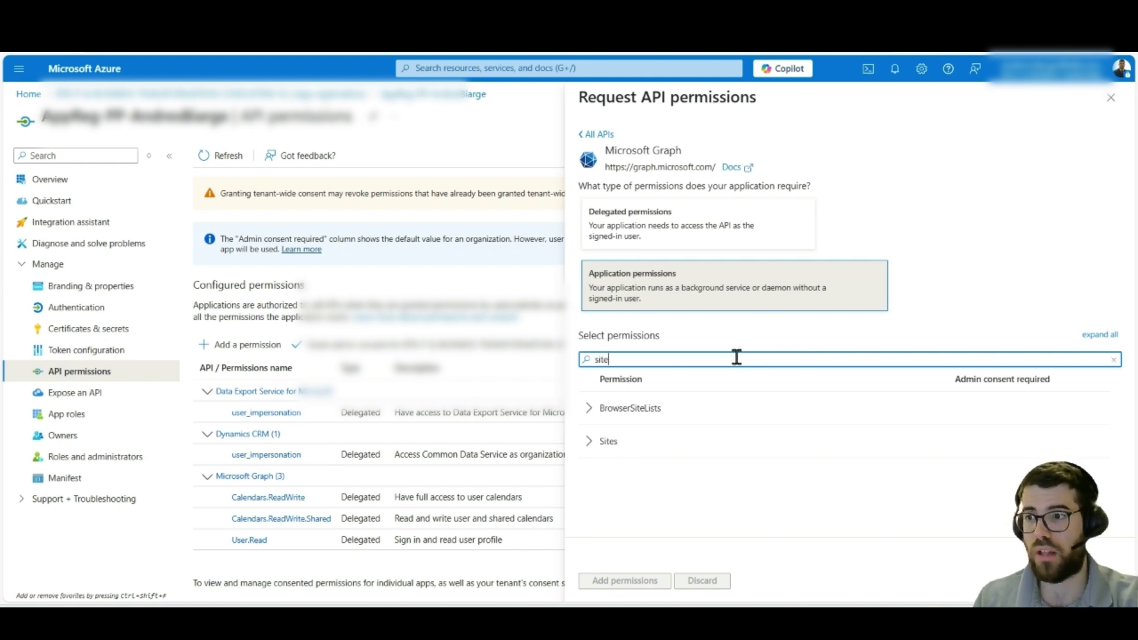
pyautogui.click(591, 450)
pyautogui.scroll(-2, 699, 394)
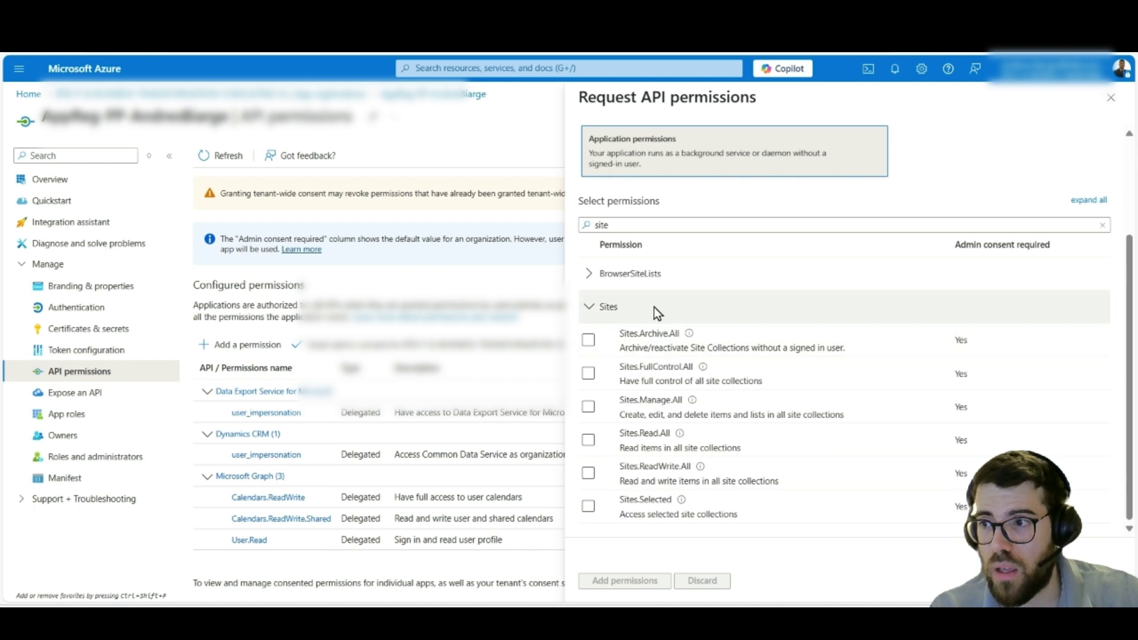
pyautogui.moveTo(685, 505)
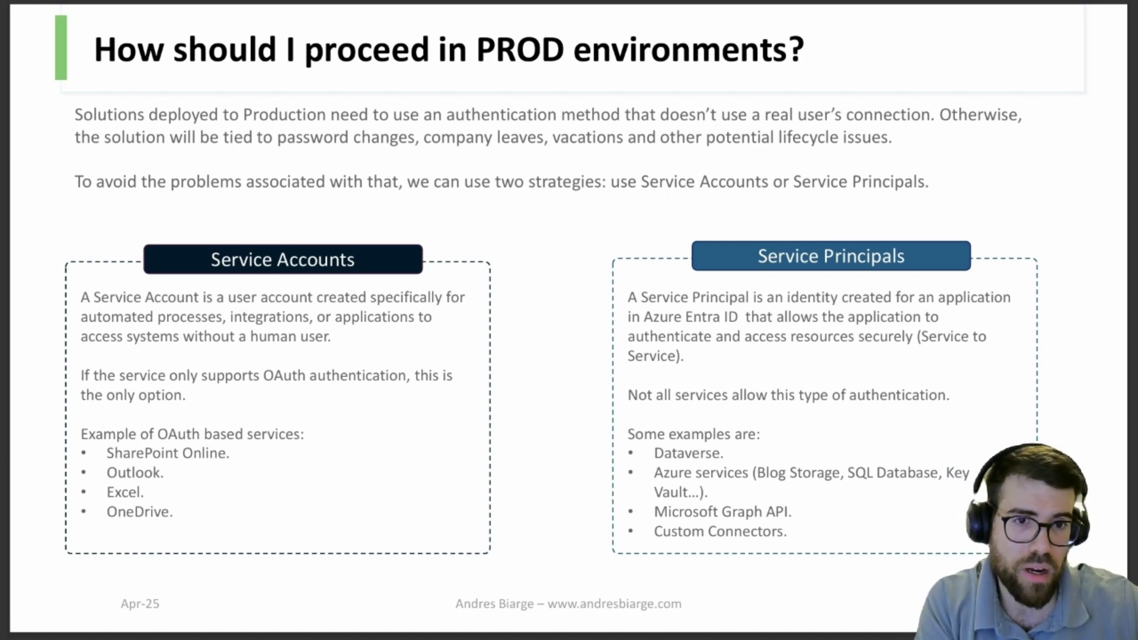
# - Advance to the 'How does Authentication work? – Service Accounts' slide
pyautogui.press('Right')
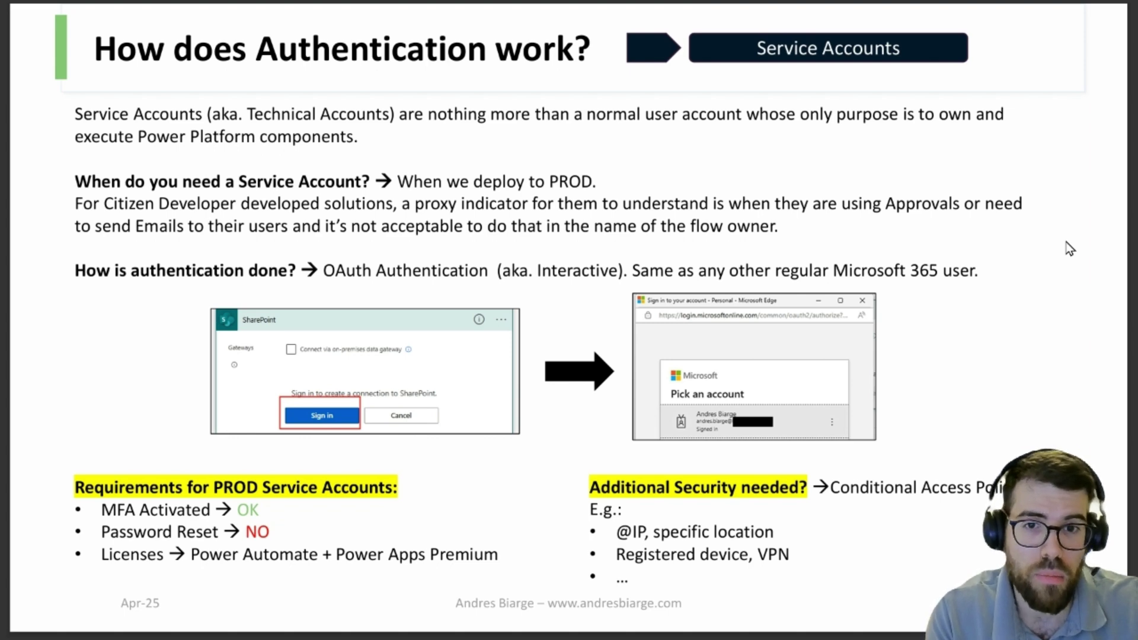
# - Advance to the Service Principals slide and mark the Application users setting in the screenshot
pyautogui.press('Right')
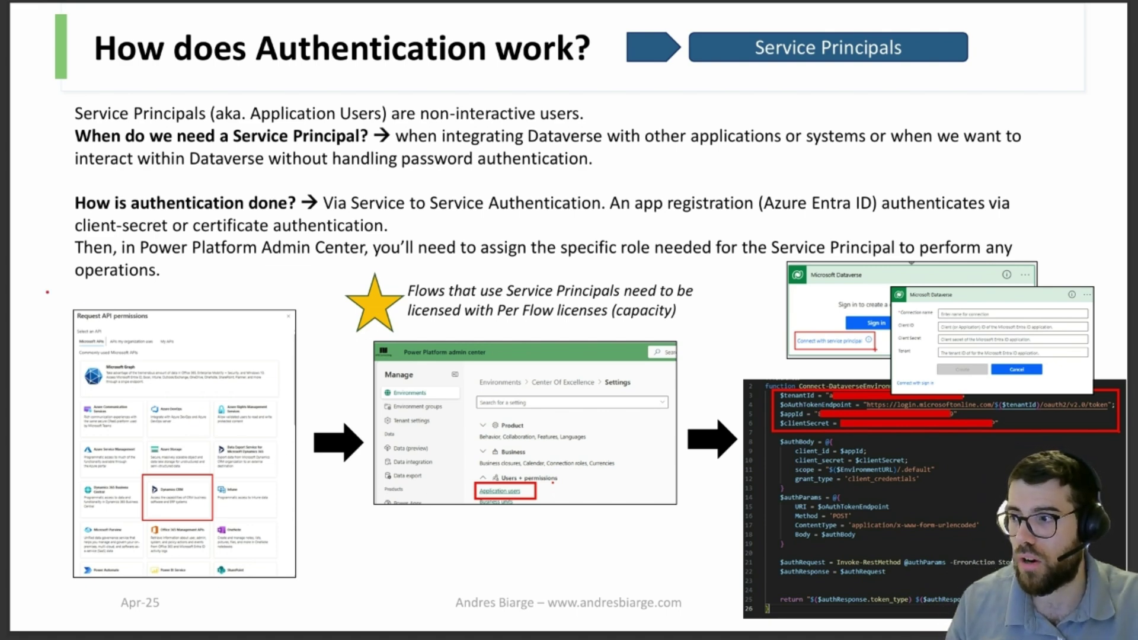
pyautogui.moveTo(47, 292); pyautogui.dragTo(315, 589)
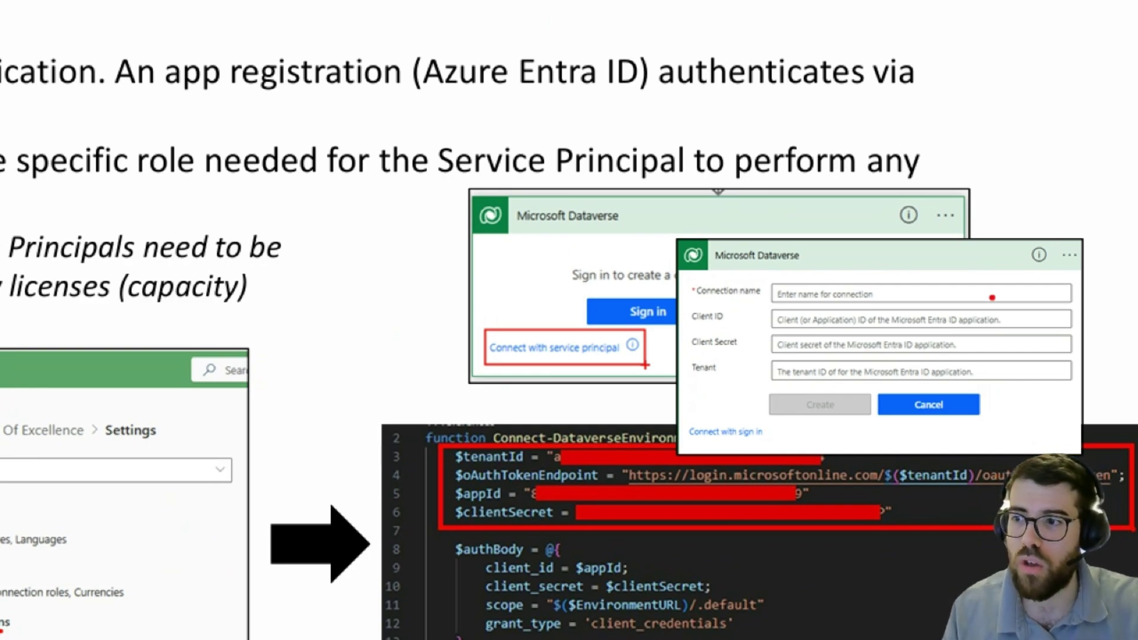
# - Circle the service principal connection dialog, then magnify the Dataverse dialogs and script
pyautogui.moveTo(987, 246)
pyautogui.mouseDown()
pyautogui.moveTo(681, 242)
pyautogui.moveTo(857, 442)
pyautogui.mouseUp()
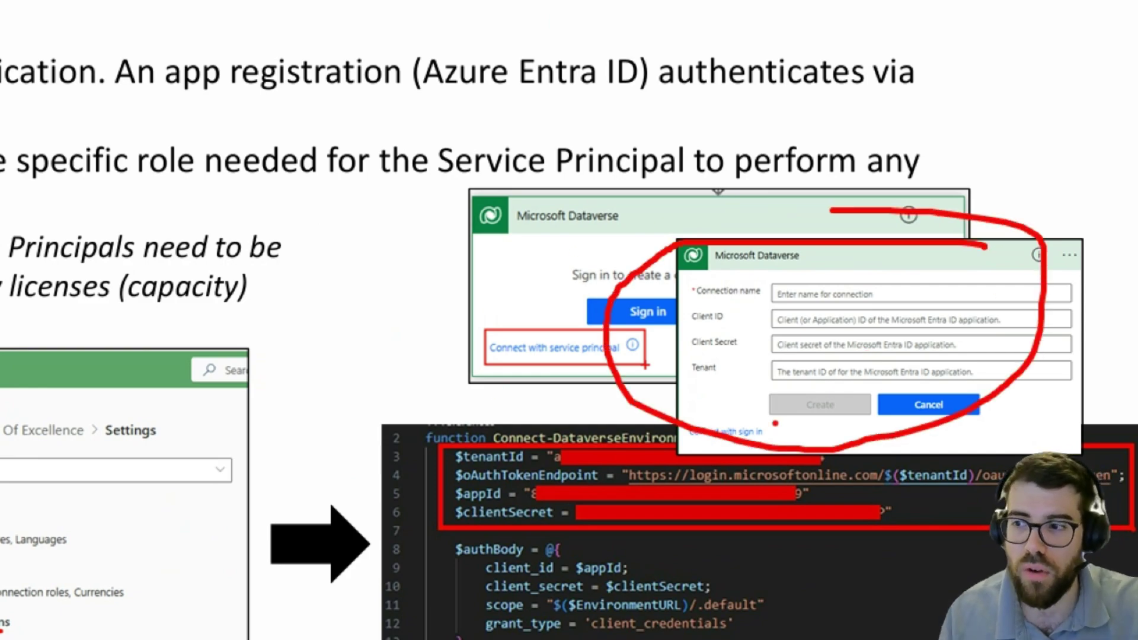
pyautogui.press('Escape')
pyautogui.hotkey('ctrl', '1')
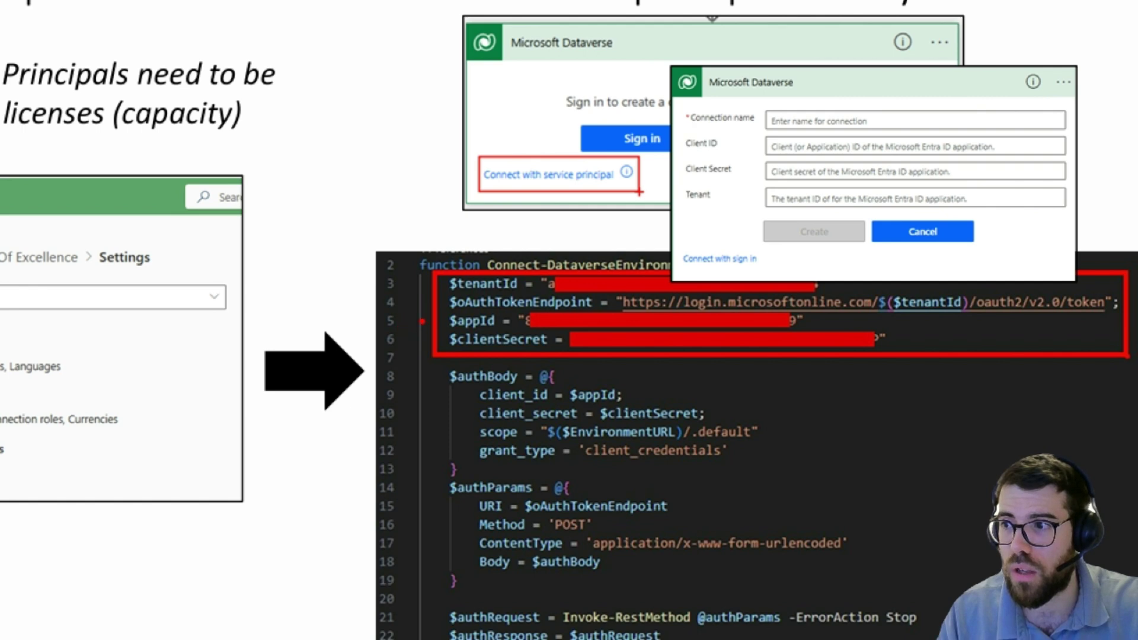
# - Link the Client ID and Client Secret fields to $appId, $clientSecret and $tenantId, then clear the ink
pyautogui.moveTo(417, 320); pyautogui.dragTo(439, 320)
pyautogui.moveTo(652, 137); pyautogui.dragTo(683, 144)
pyautogui.moveTo(395, 341); pyautogui.dragTo(439, 342)
pyautogui.moveTo(677, 170); pyautogui.dragTo(690, 168)
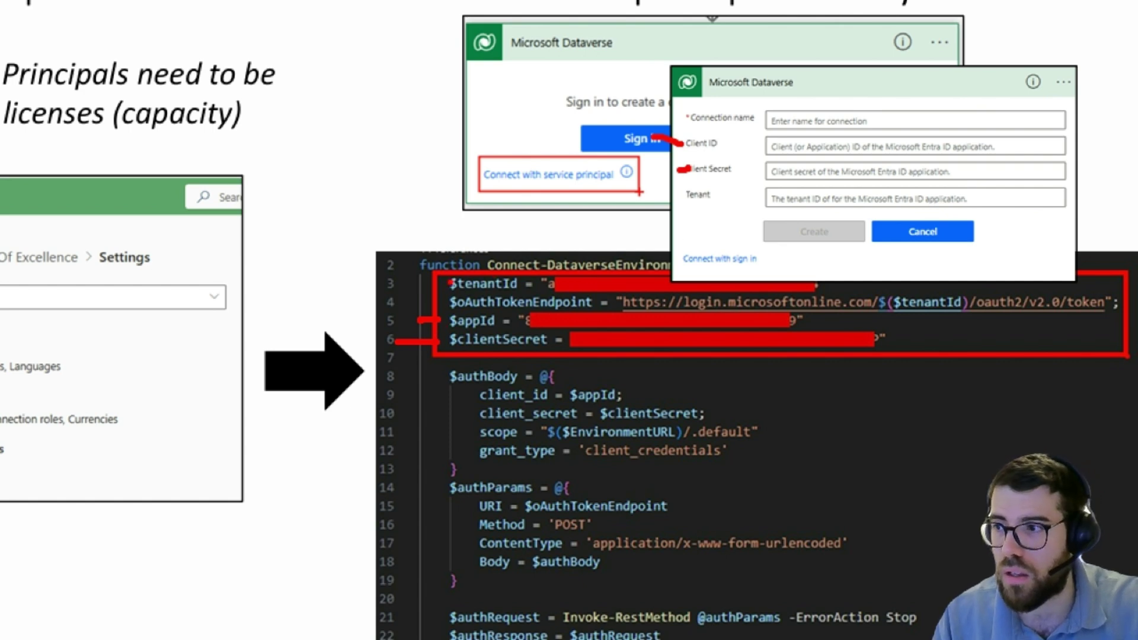
pyautogui.moveTo(427, 283); pyautogui.dragTo(443, 283)
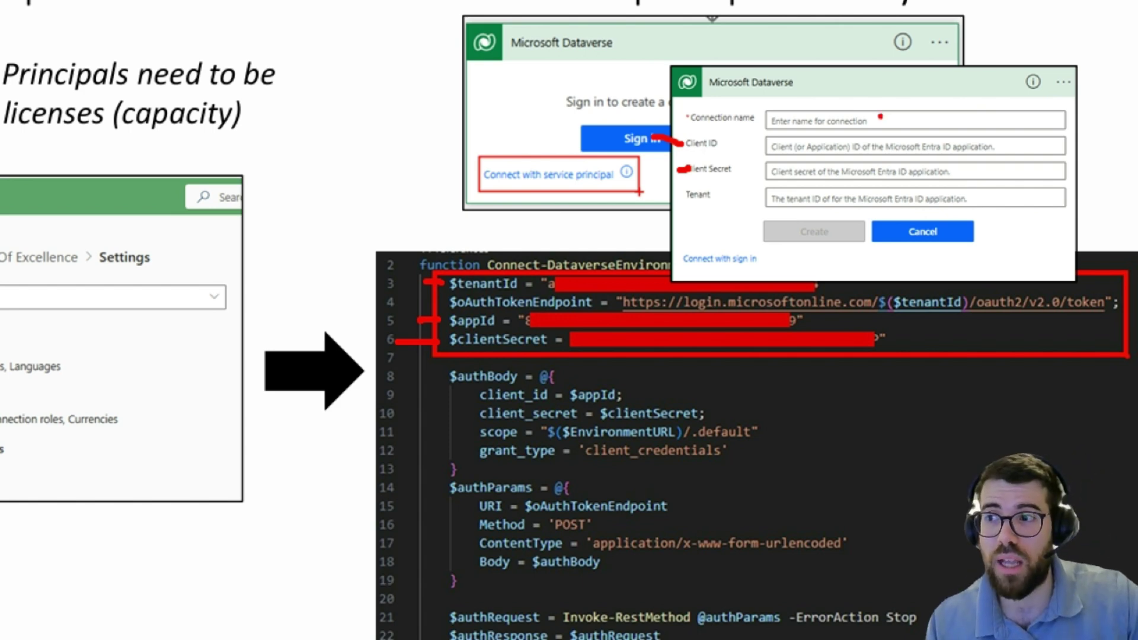
pyautogui.moveTo(862, 74)
pyautogui.mouseDown()
pyautogui.moveTo(1114, 337)
pyautogui.moveTo(835, 99)
pyautogui.mouseUp()
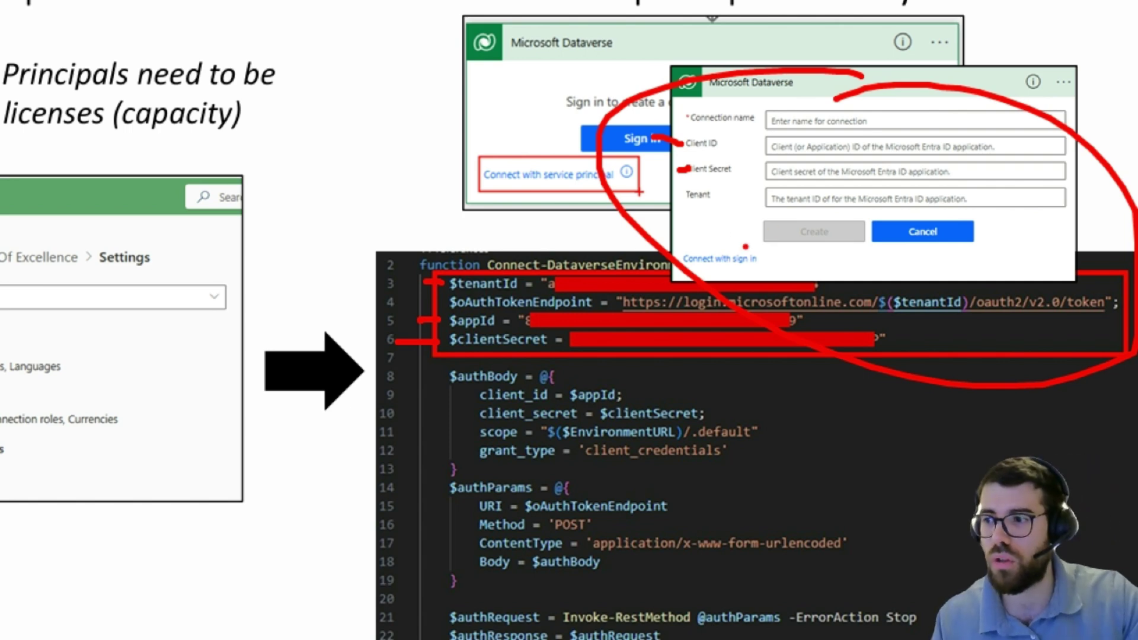
pyautogui.press('Escape')
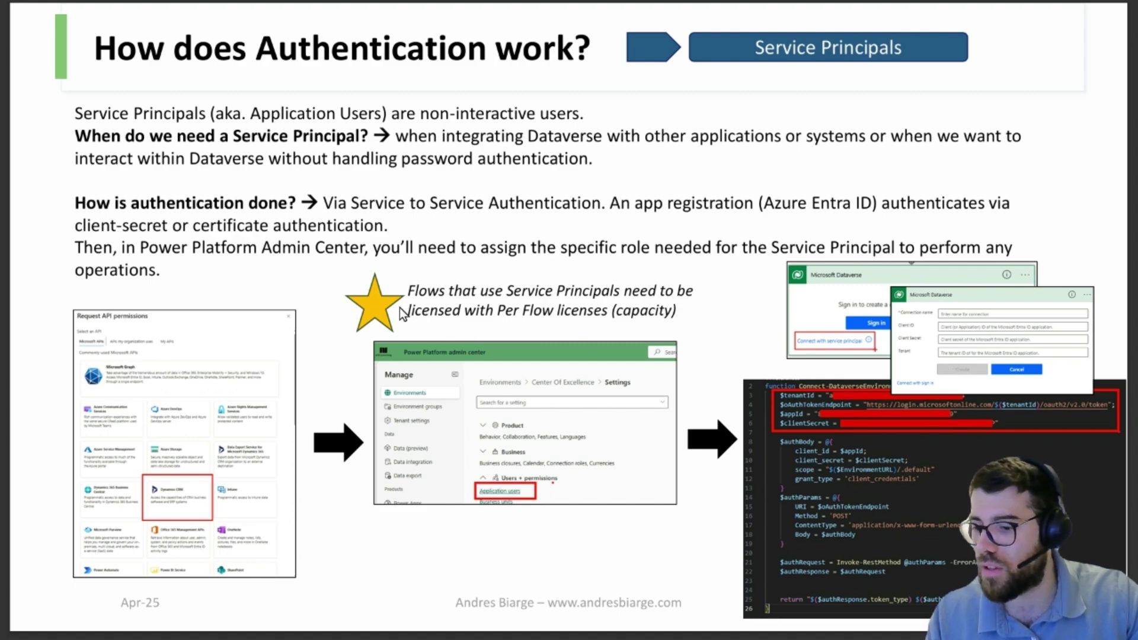
# - Zoom in and box the note that Service Principal flows need Per Flow licences, then restore the slide
pyautogui.hotkey('ctrl', '1')
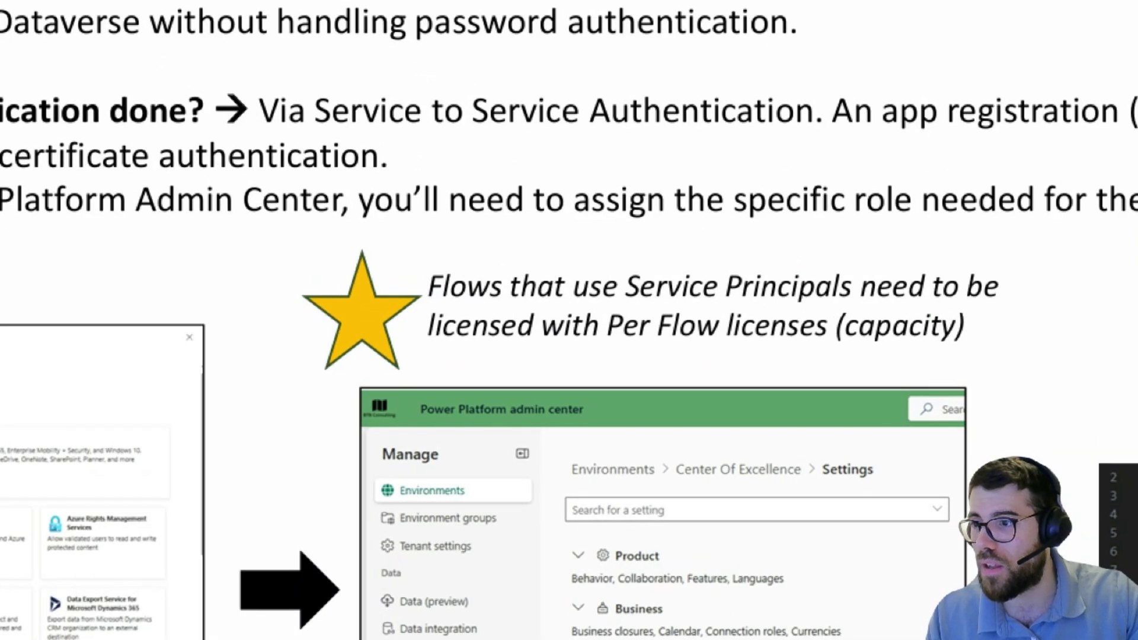
pyautogui.moveTo(282, 226)
pyautogui.mouseDown()
pyautogui.moveTo(968, 356)
pyautogui.moveTo(1058, 360)
pyautogui.mouseUp()
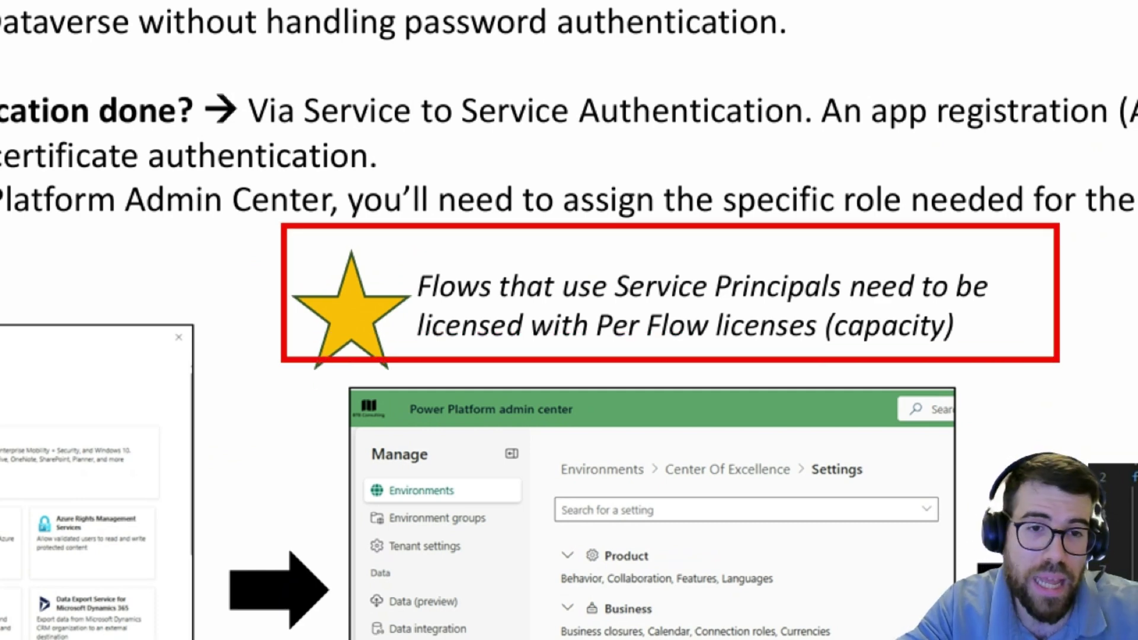
pyautogui.press('Escape')
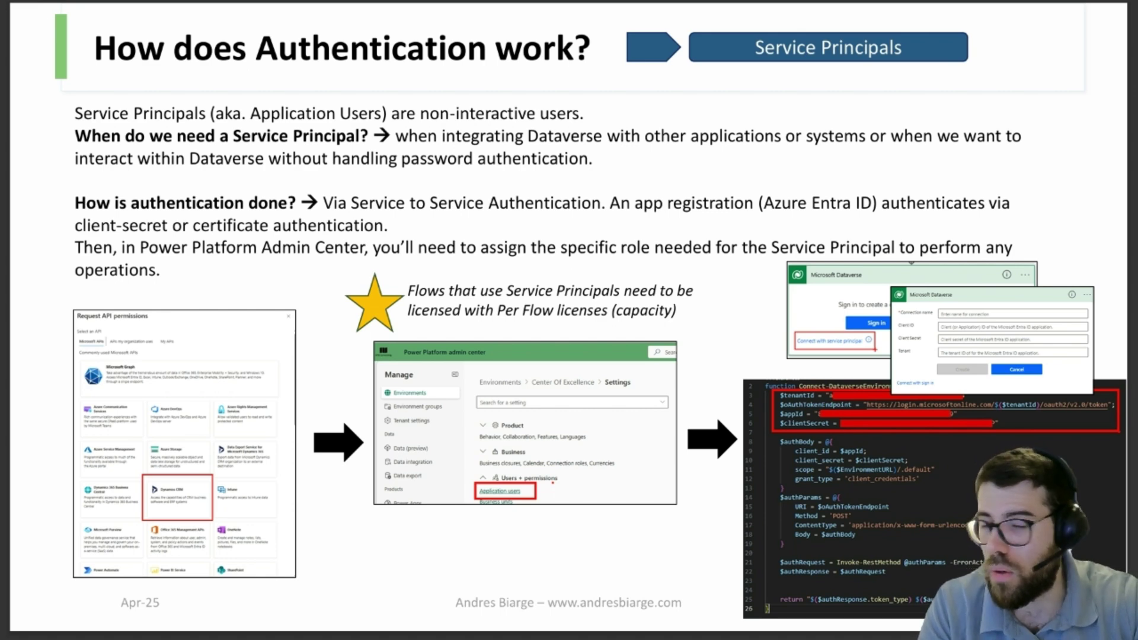
# - Reveal the highlight around the Dataverse credential fields, then advance to 'Teaser: Azure Key Vault'
pyautogui.click(865, 602)
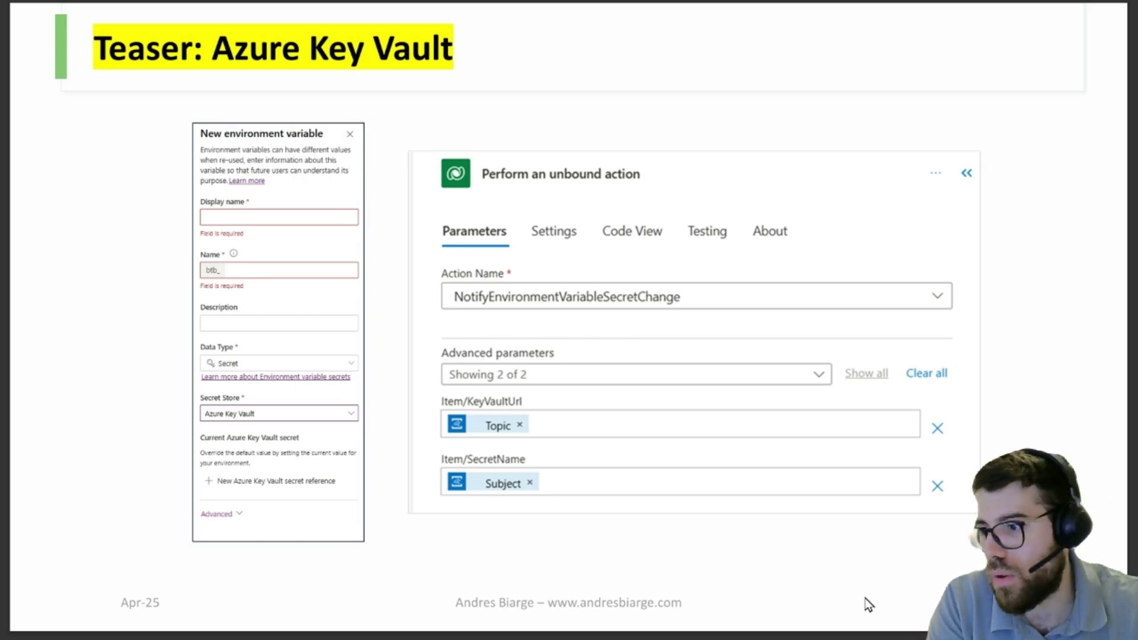
pyautogui.press('Left')
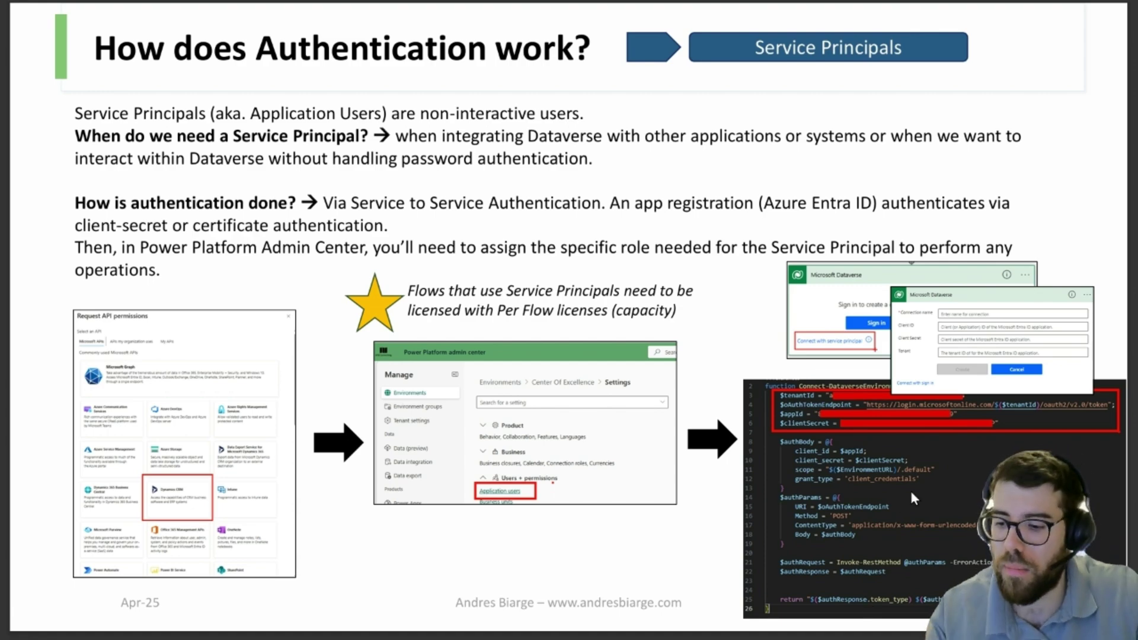
pyautogui.press('Right')
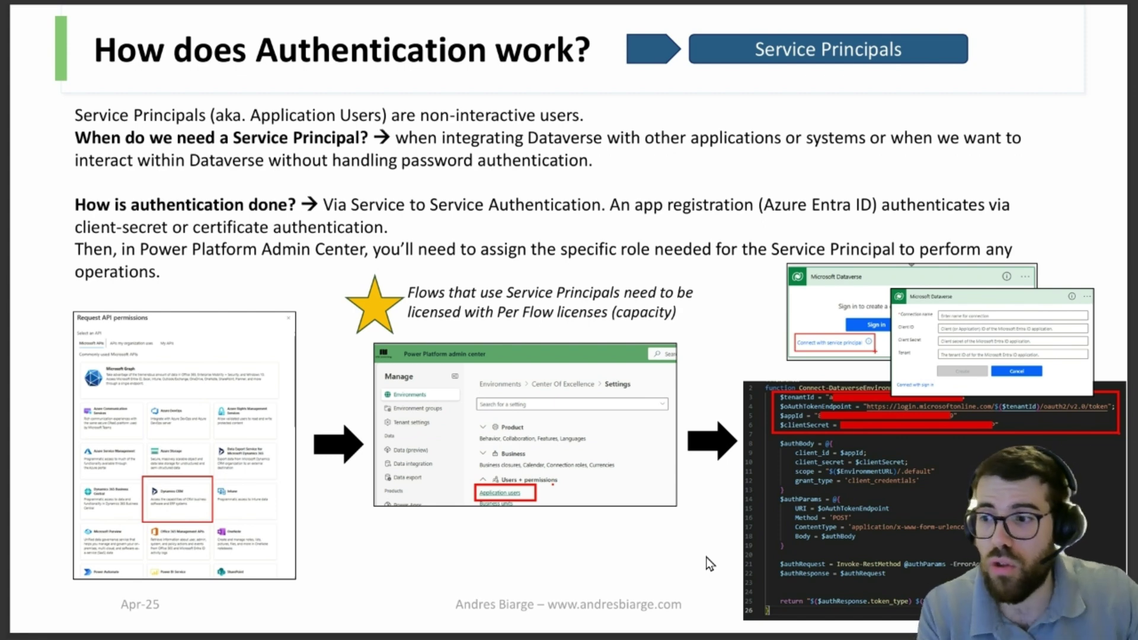
pyautogui.press('Right')
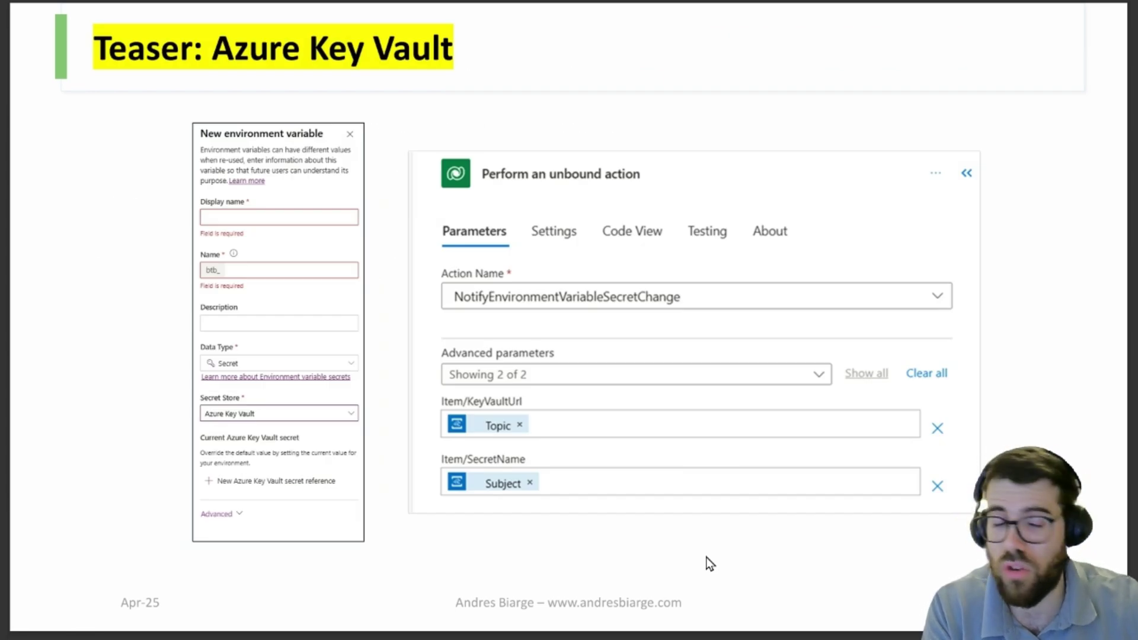